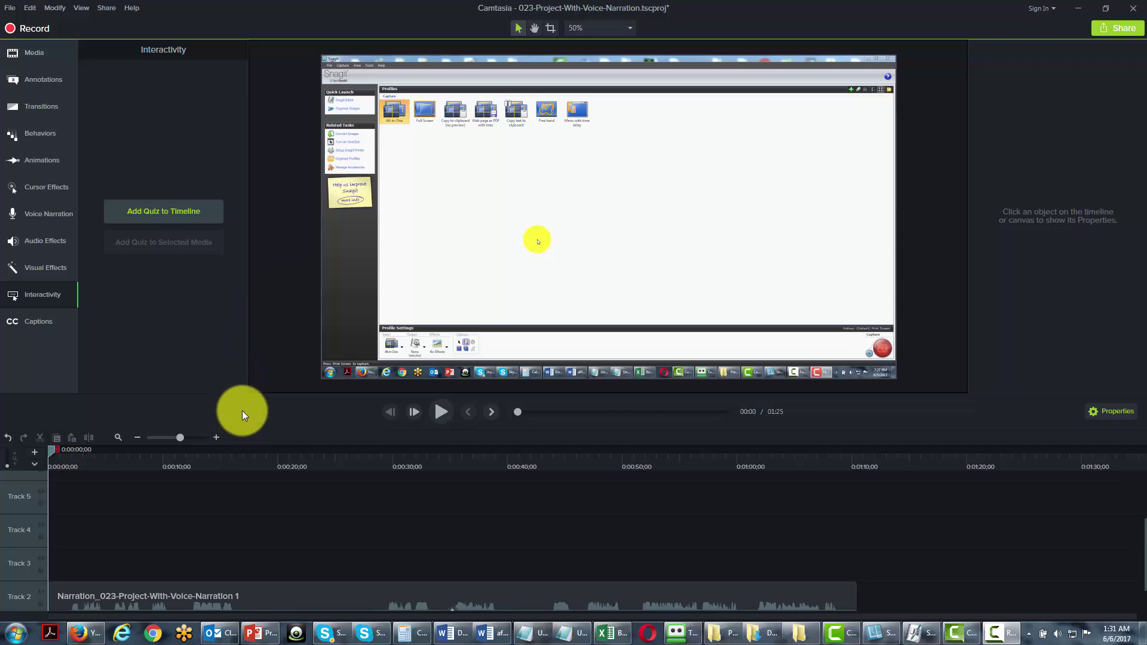
# Expand the timeline's marker and quiz area and set it to show the Quiz track
pyautogui.click(34, 464)
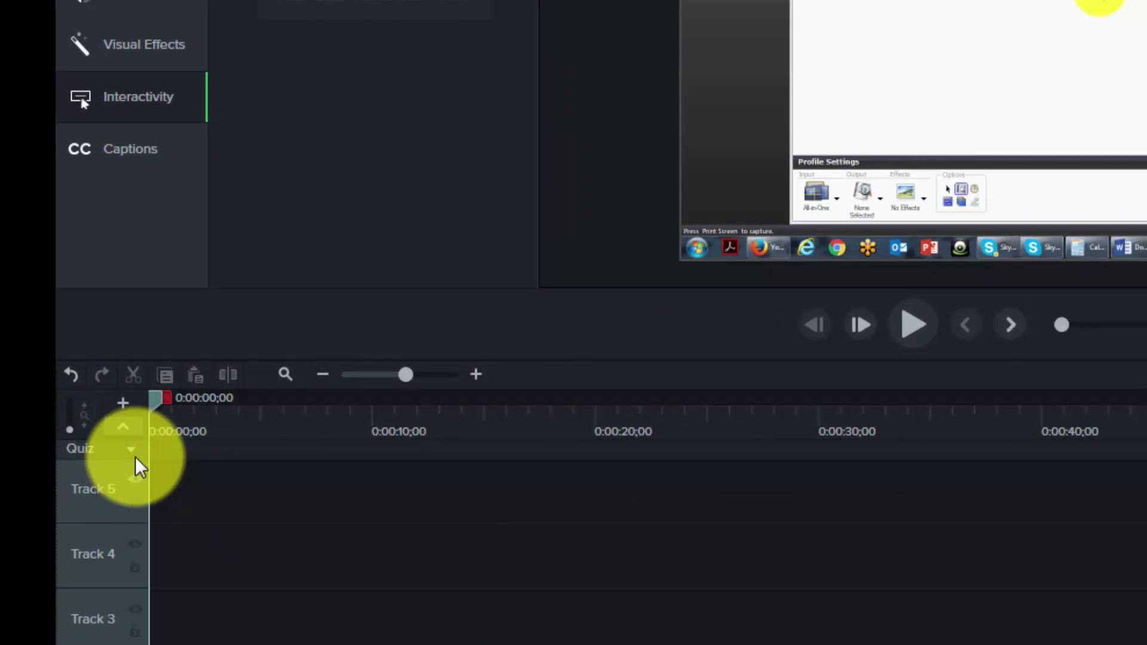
pyautogui.click(132, 453)
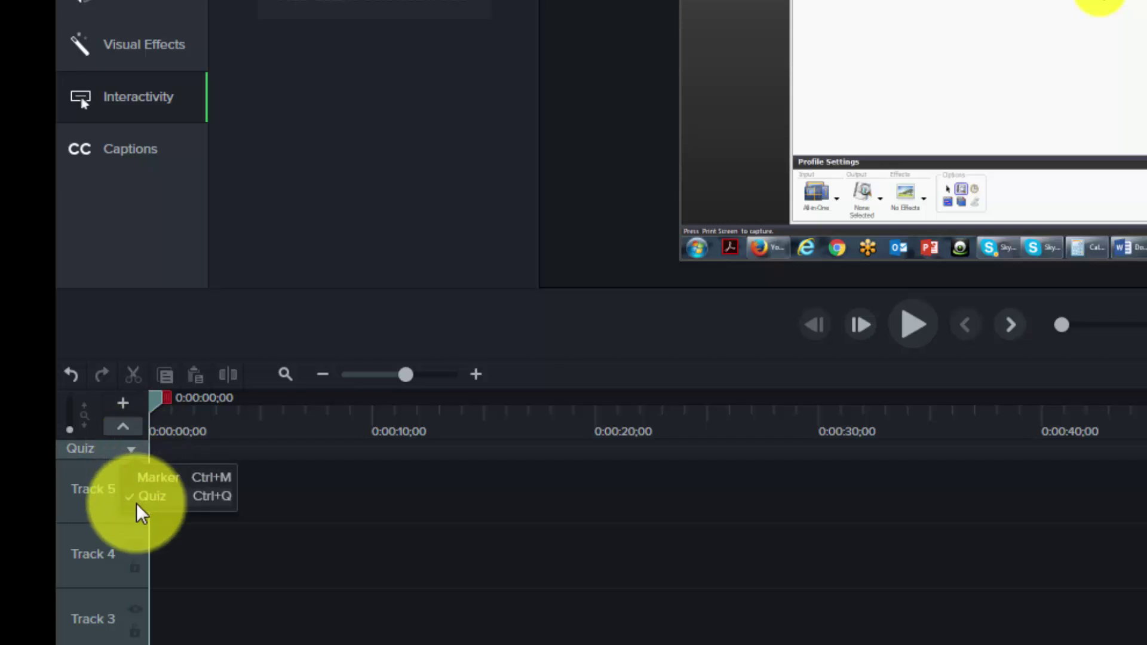
pyautogui.click(138, 505)
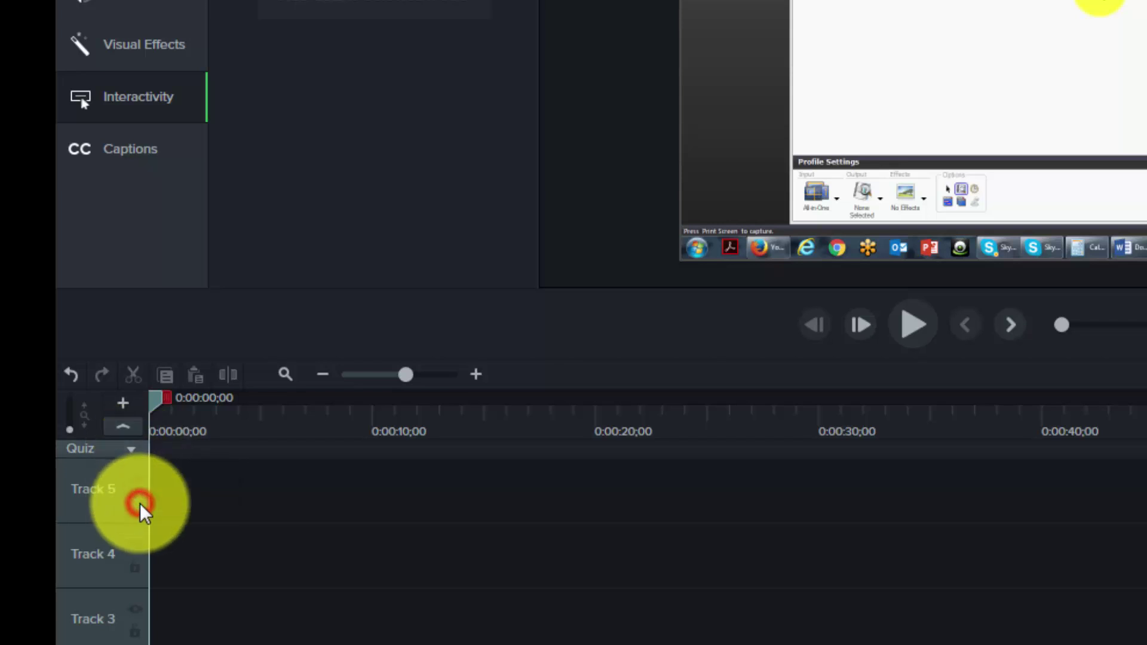
pyautogui.click(123, 426)
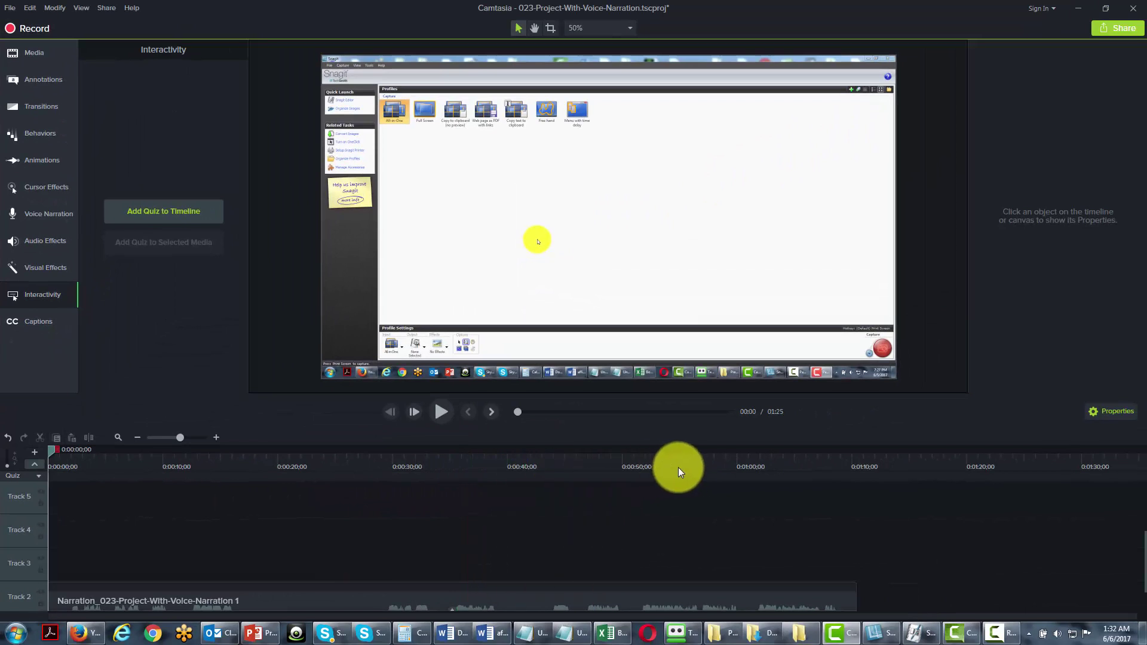
# Add a quiz to the Quiz track at 0:01:08;24 and name it Survey
pyautogui.click(838, 476)
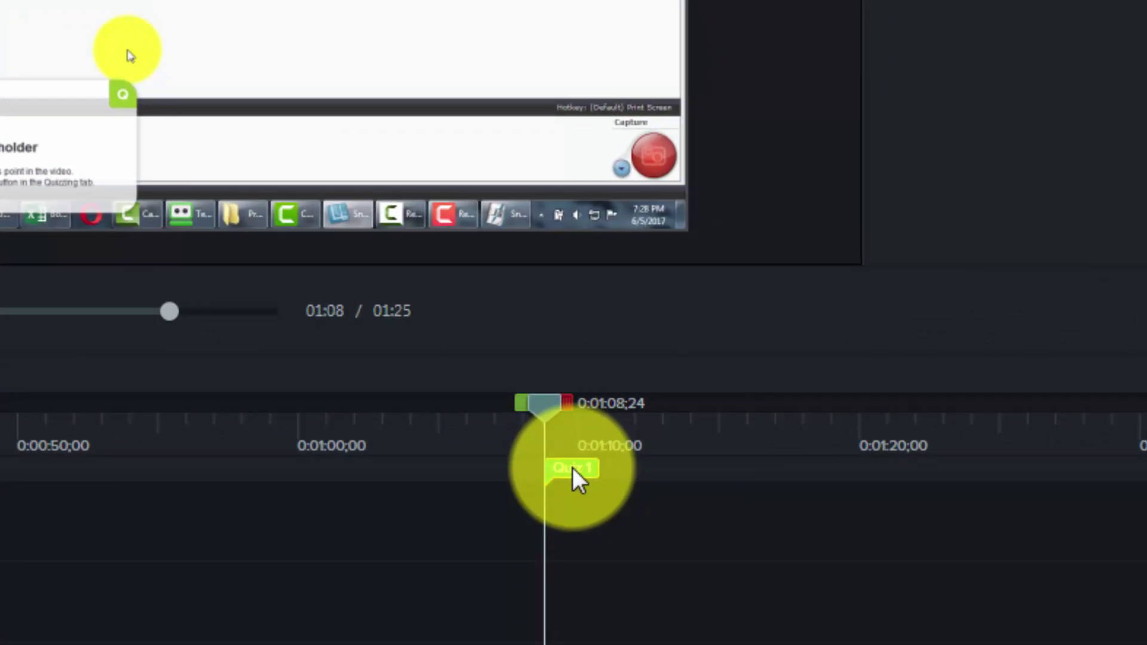
pyautogui.click(572, 467)
pyautogui.write('Sur')
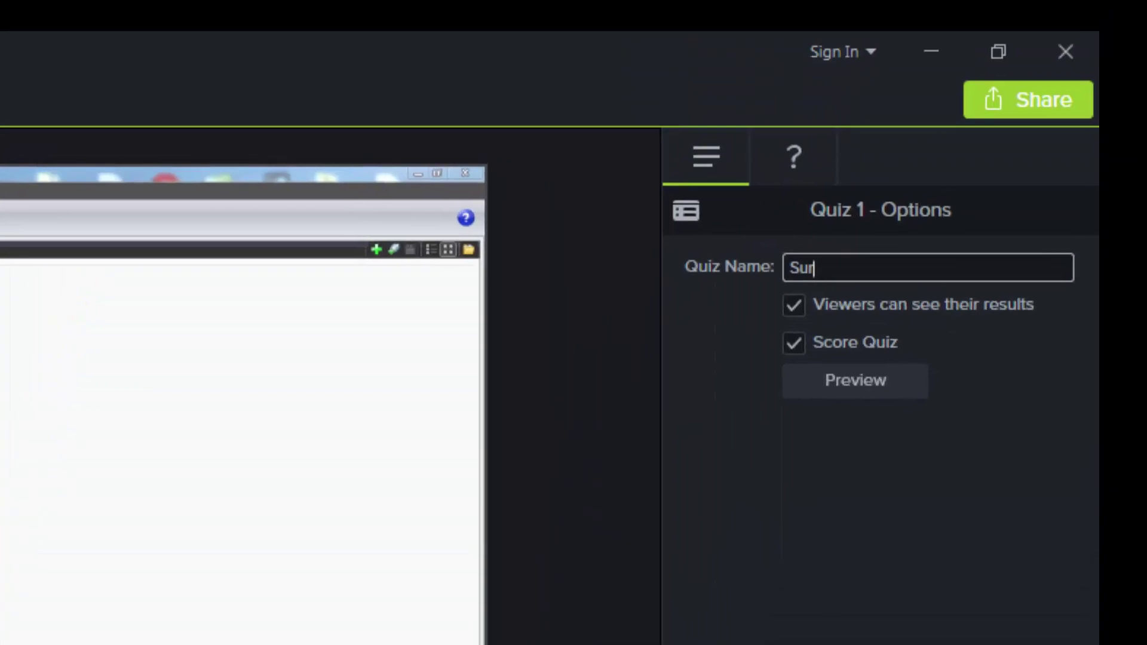
pyautogui.write('vey')
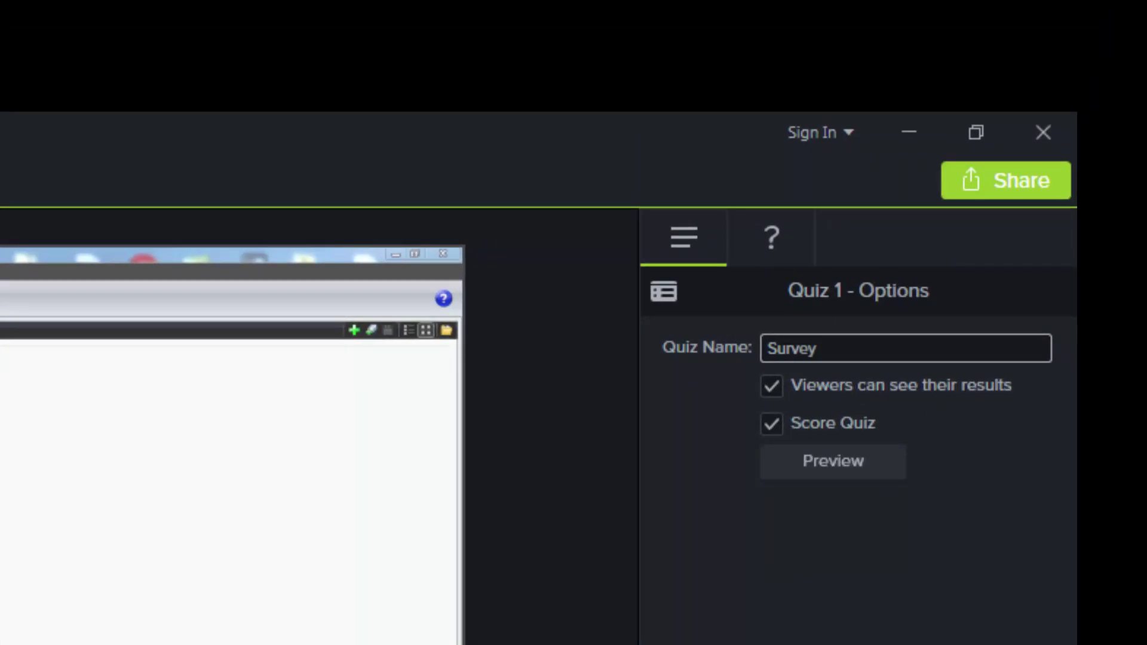
pyautogui.click(894, 619)
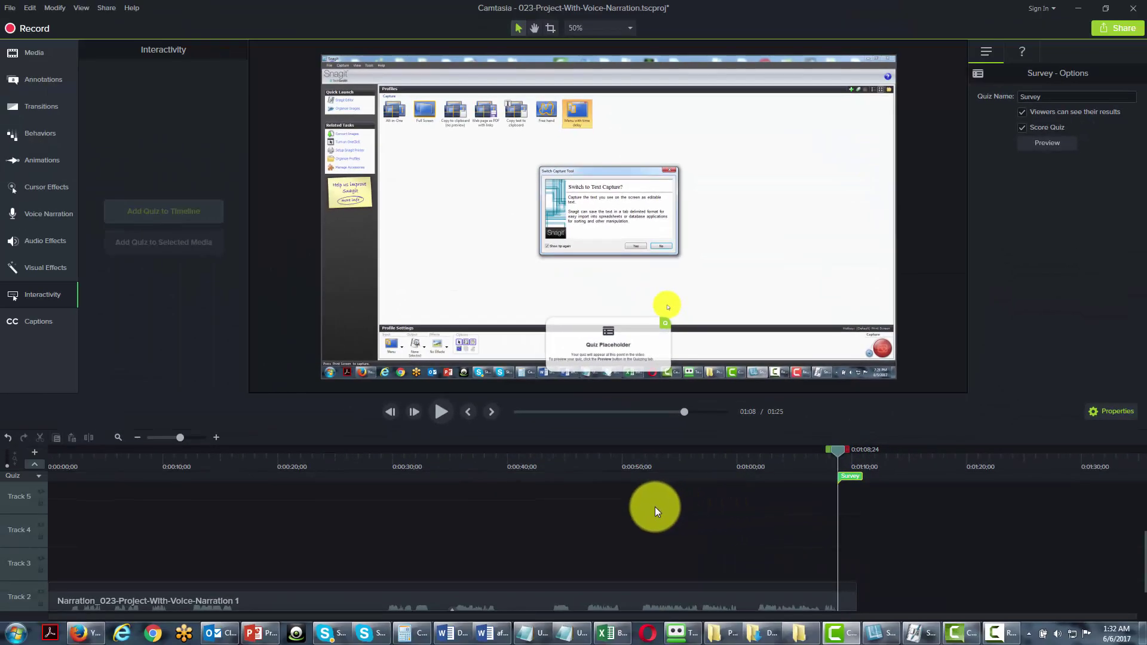
# Write the survey's multiple-choice question "When Are You More Likely to Purchase A Product Like the One You've Seen?" with answers Today, Next Month and Never
pyautogui.click(851, 478)
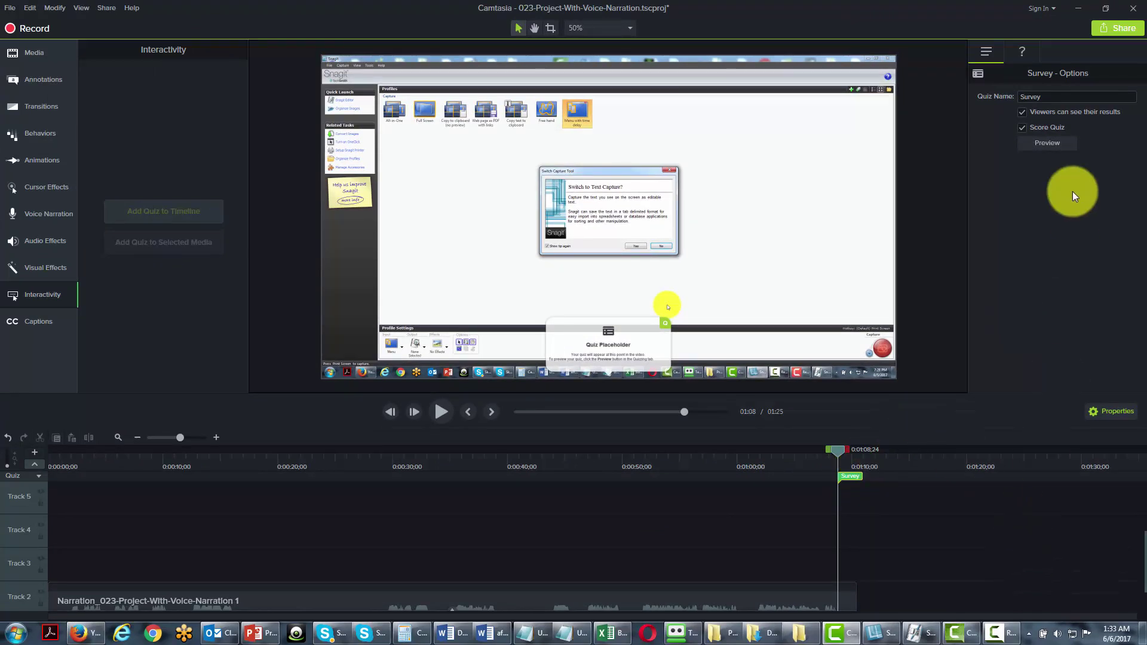
pyautogui.click(1023, 54)
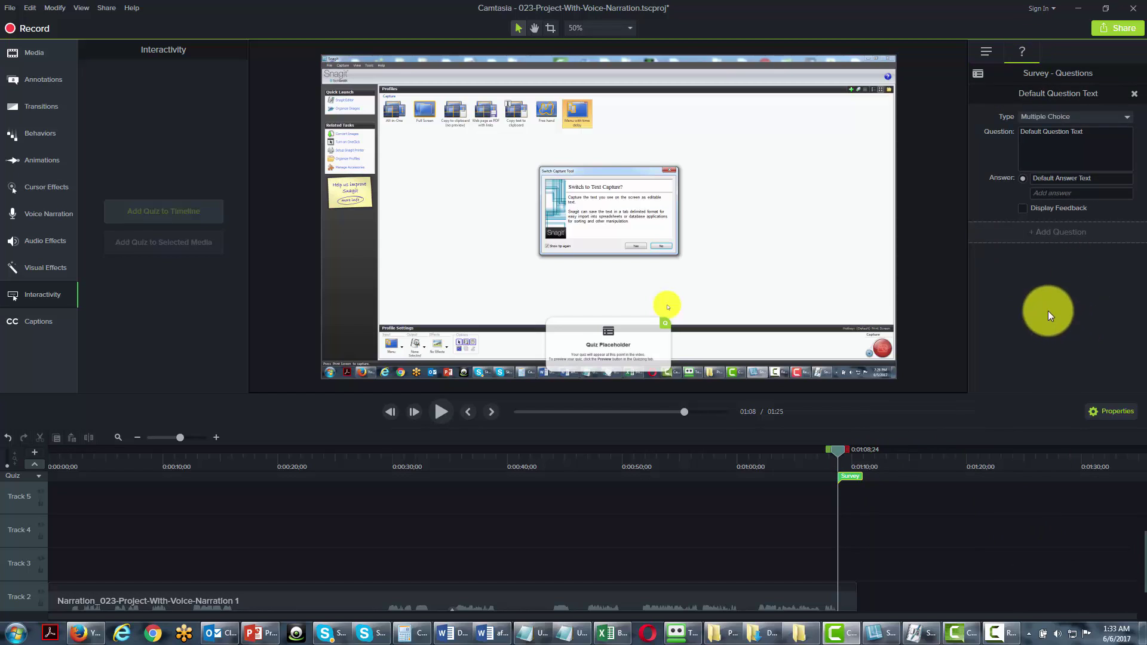
pyautogui.click(1099, 116)
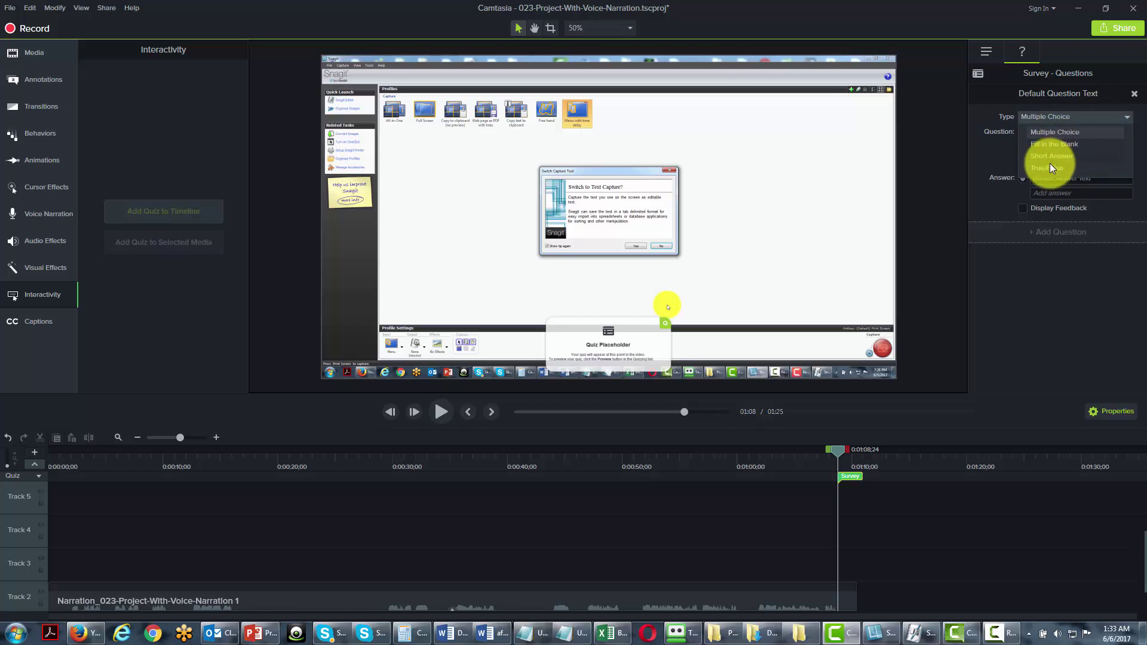
pyautogui.click(1058, 131)
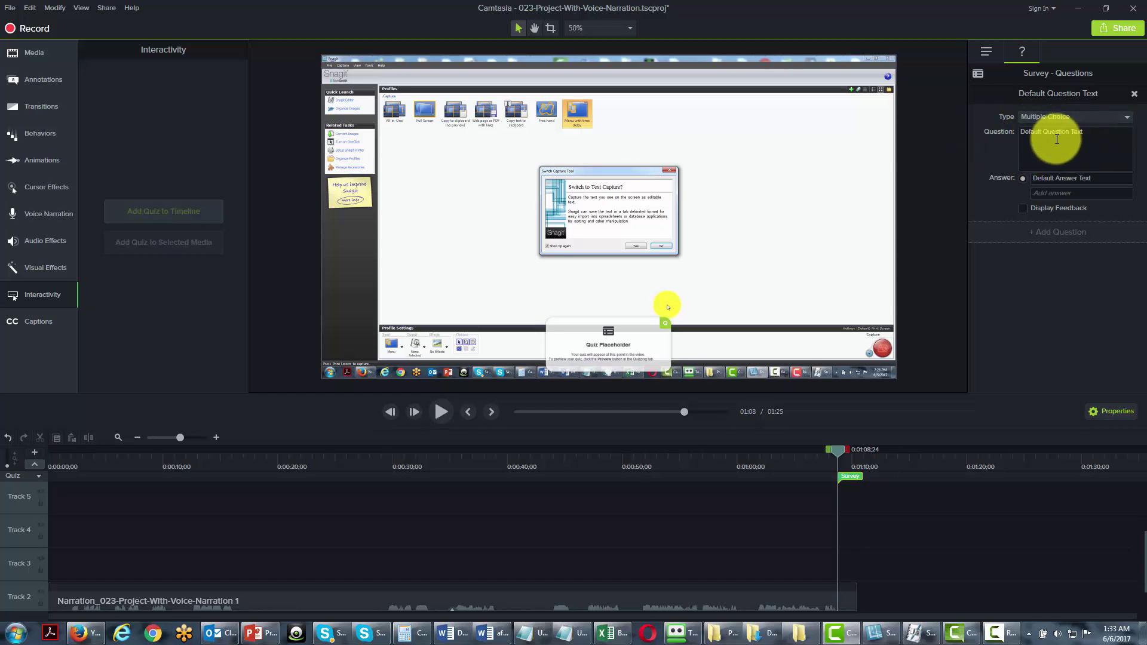
pyautogui.write("When Are You More Likely to Purchase A Product Like the One You've Seen?")
pyautogui.press('Tab')
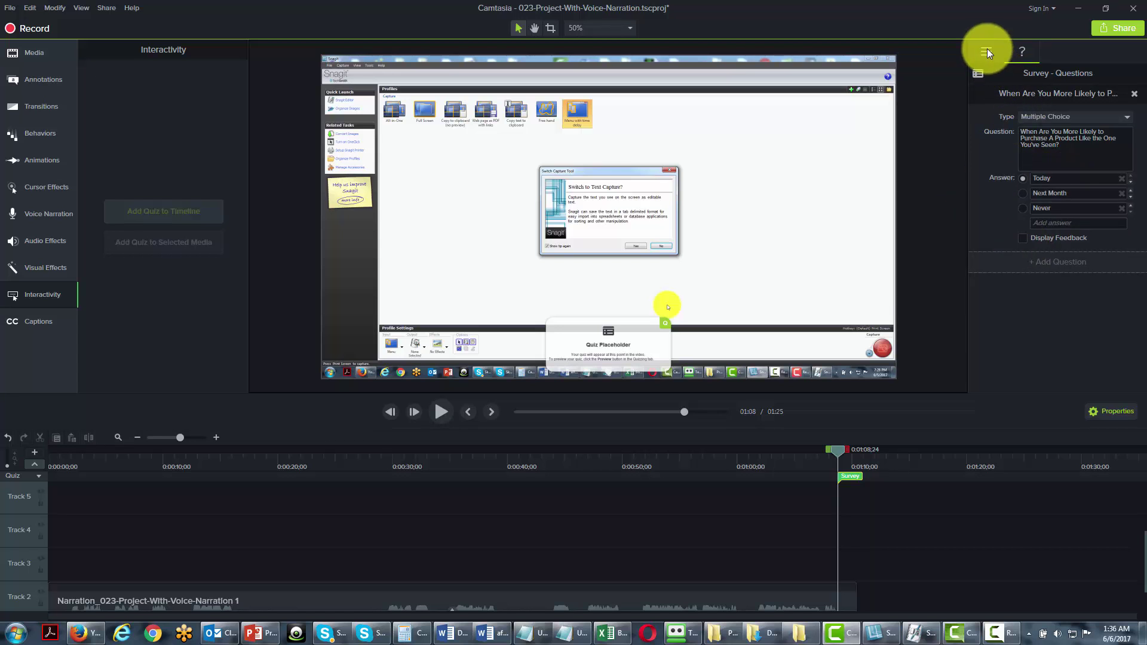
# Turn off the option for viewers to see their survey results and enable Display Feedback for the question
pyautogui.click(986, 50)
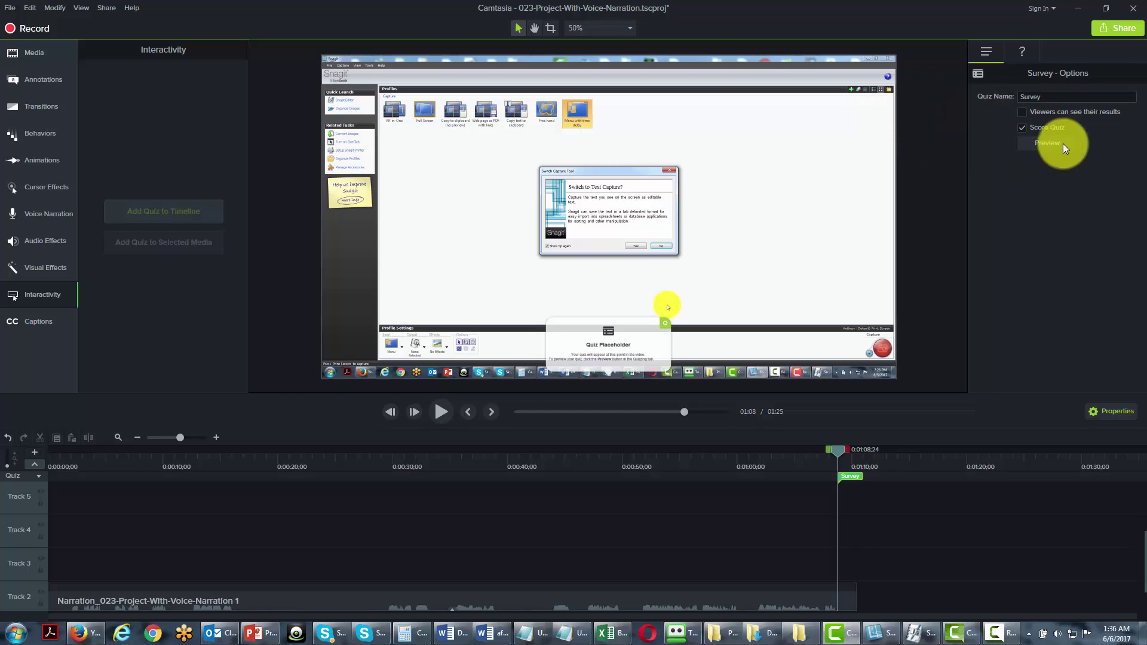
pyautogui.click(1024, 52)
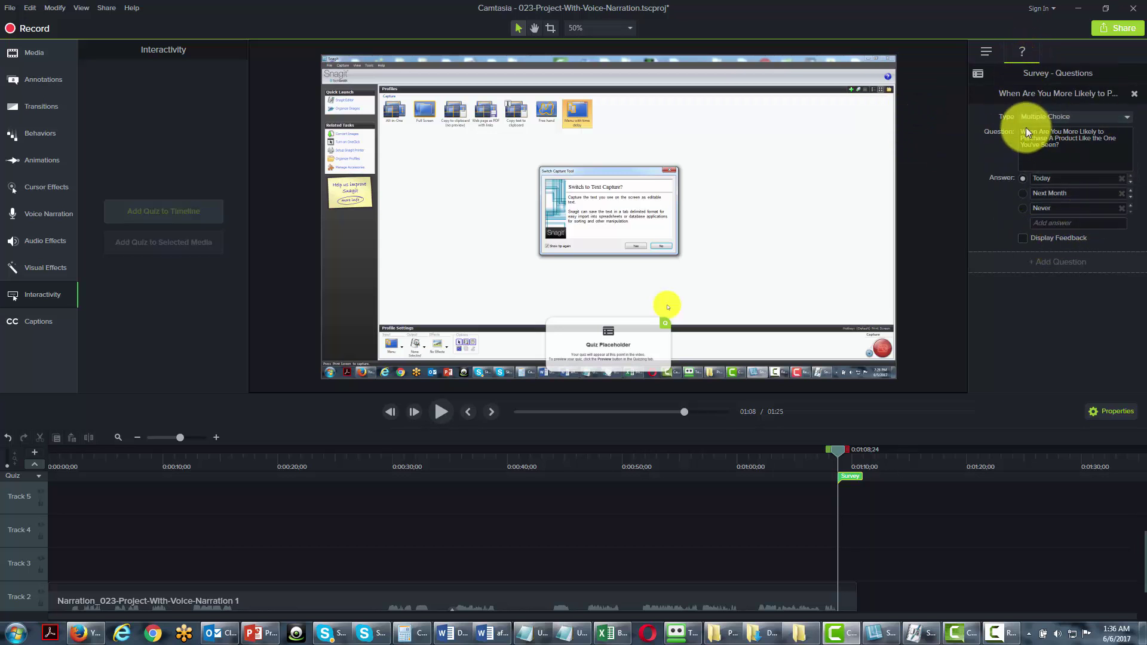
pyautogui.click(1022, 238)
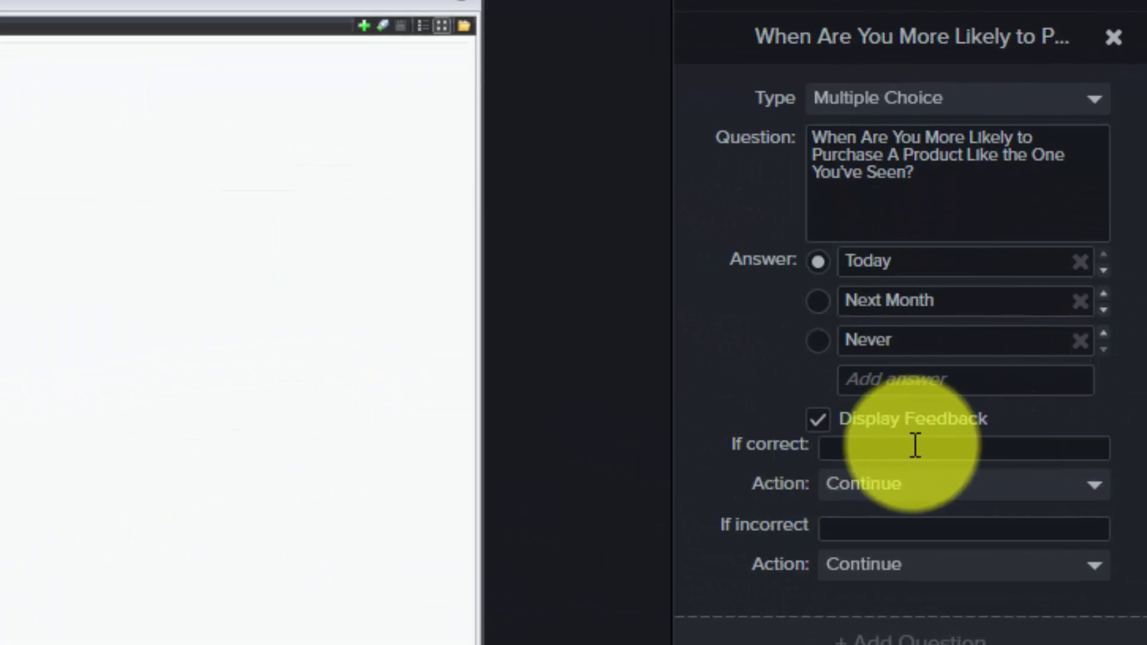
pyautogui.click(915, 445)
pyautogui.write('Click To Get 25% Off Instantly today')
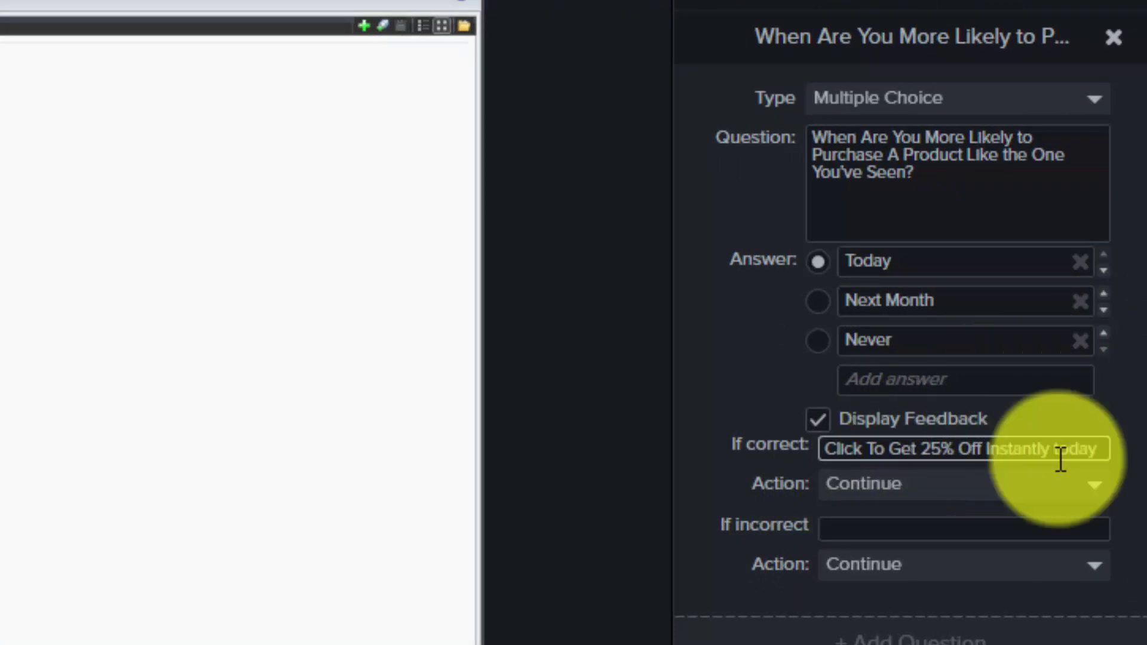
pyautogui.click(1085, 481)
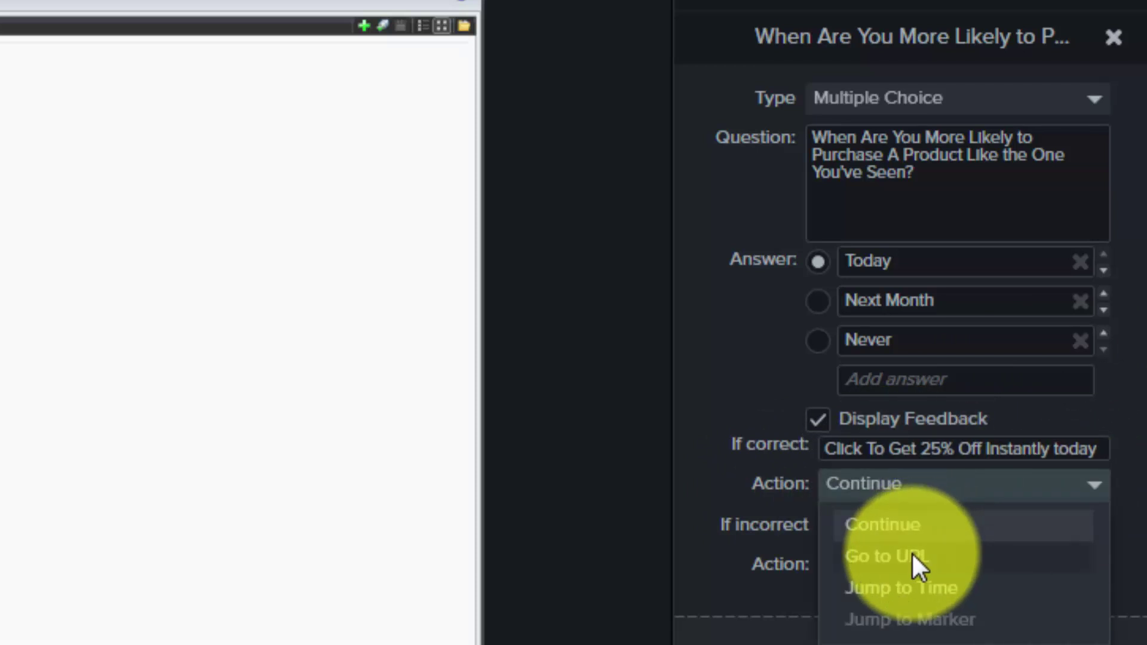
pyautogui.click(912, 552)
pyautogui.click(876, 522)
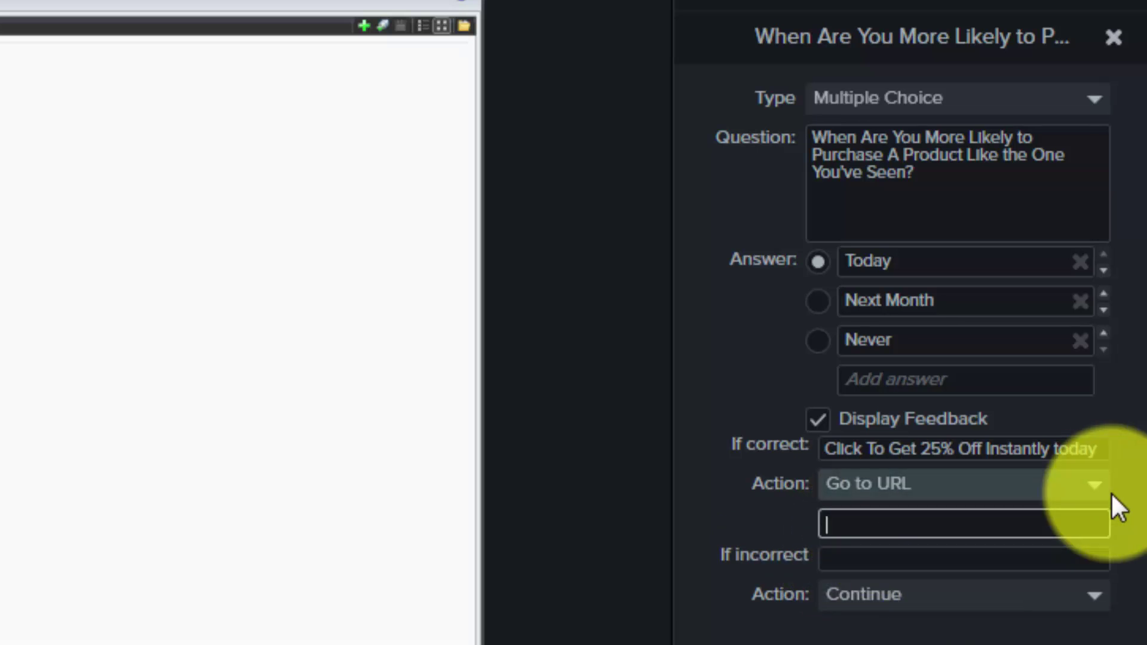
pyautogui.write('http://google.com')
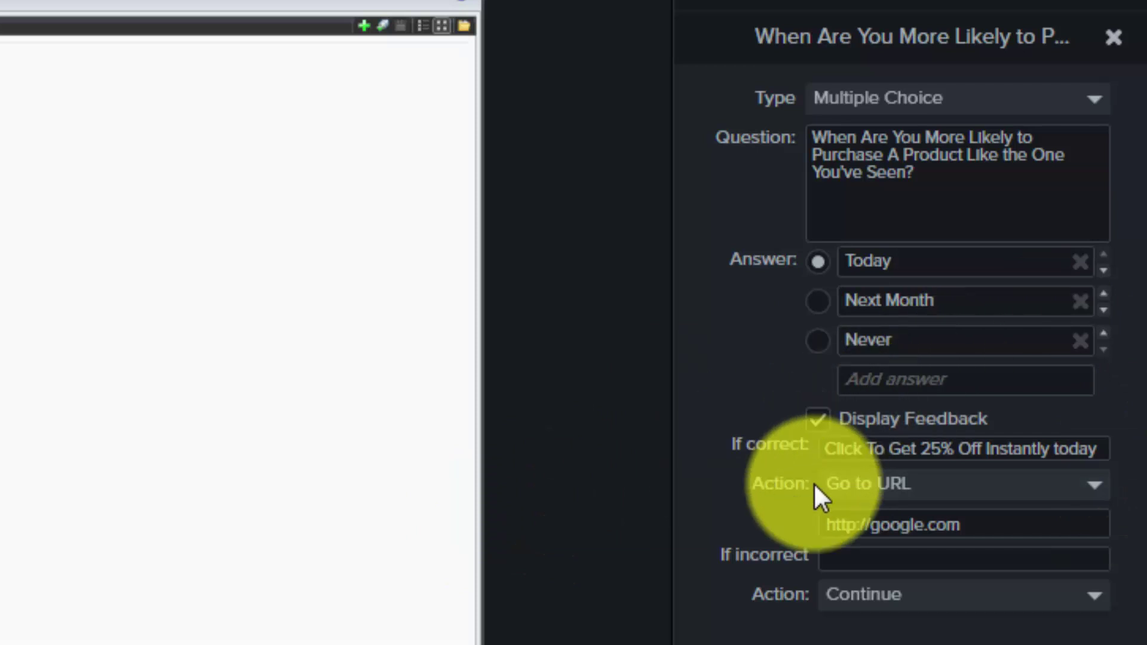
pyautogui.click(864, 561)
pyautogui.write('Click Here To Get More Information on How it Works')
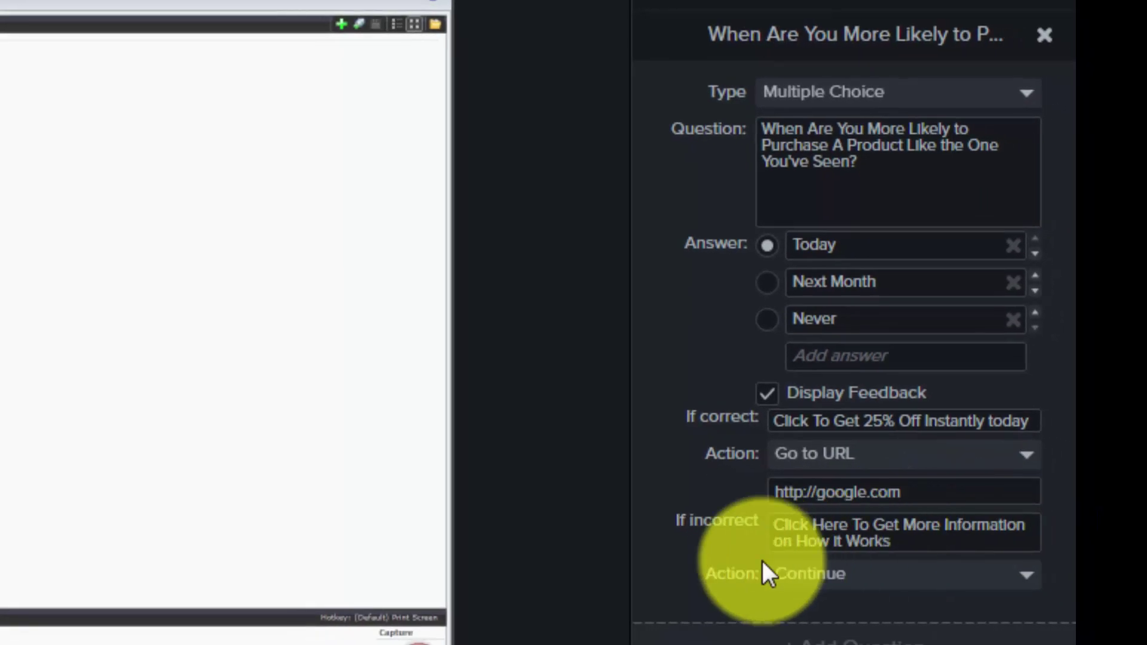
pyautogui.click(941, 572)
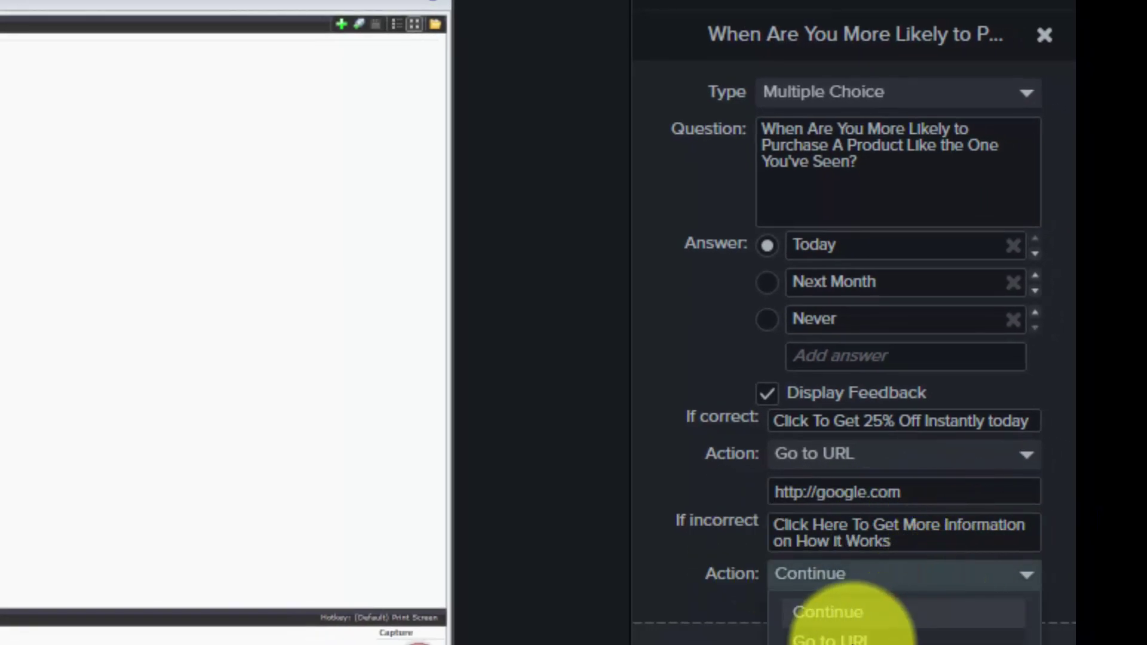
pyautogui.click(848, 637)
pyautogui.click(822, 613)
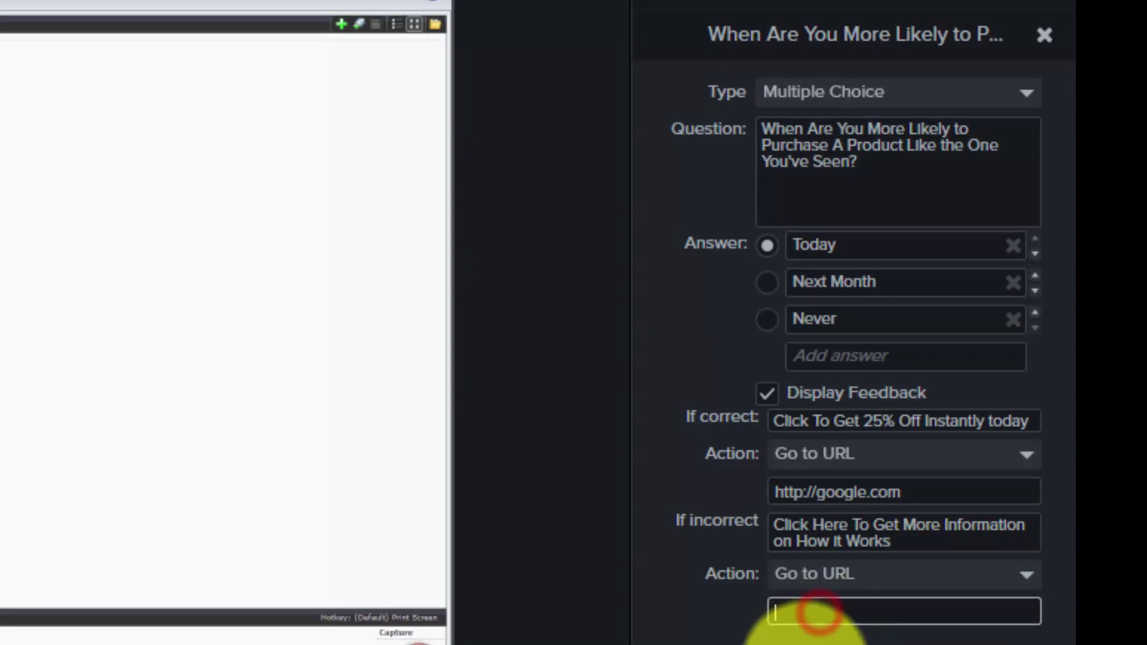
pyautogui.write('http://yahoo.com')
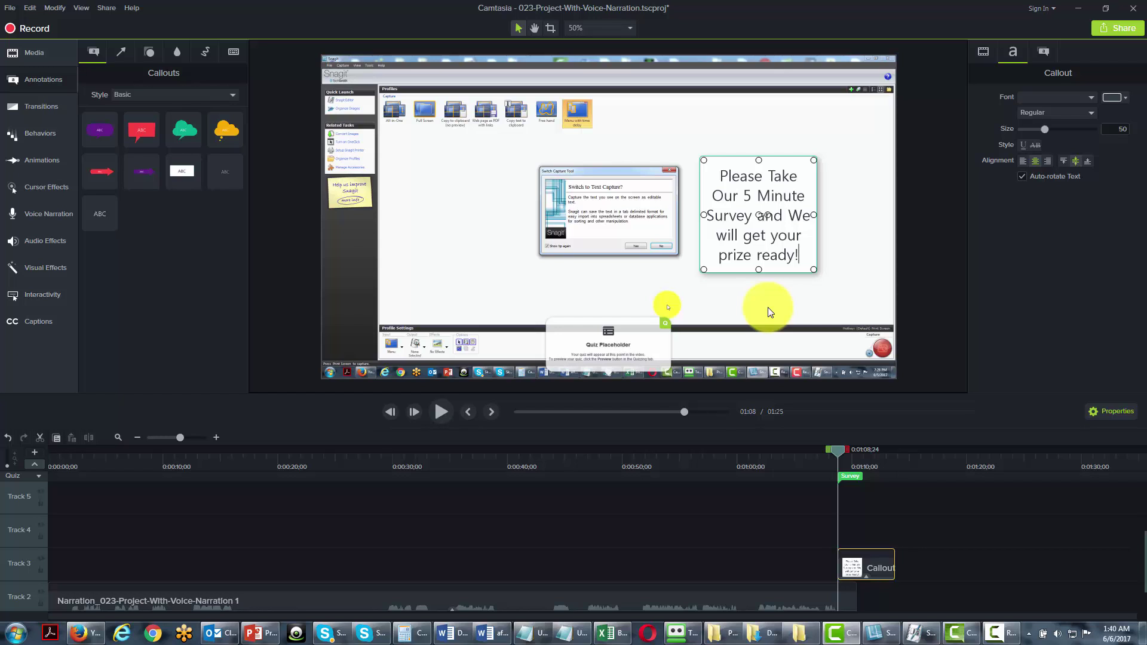
# Start a new custom production of the video in the MP4 - Smart Player (HTML5) format
pyautogui.click(105, 8)
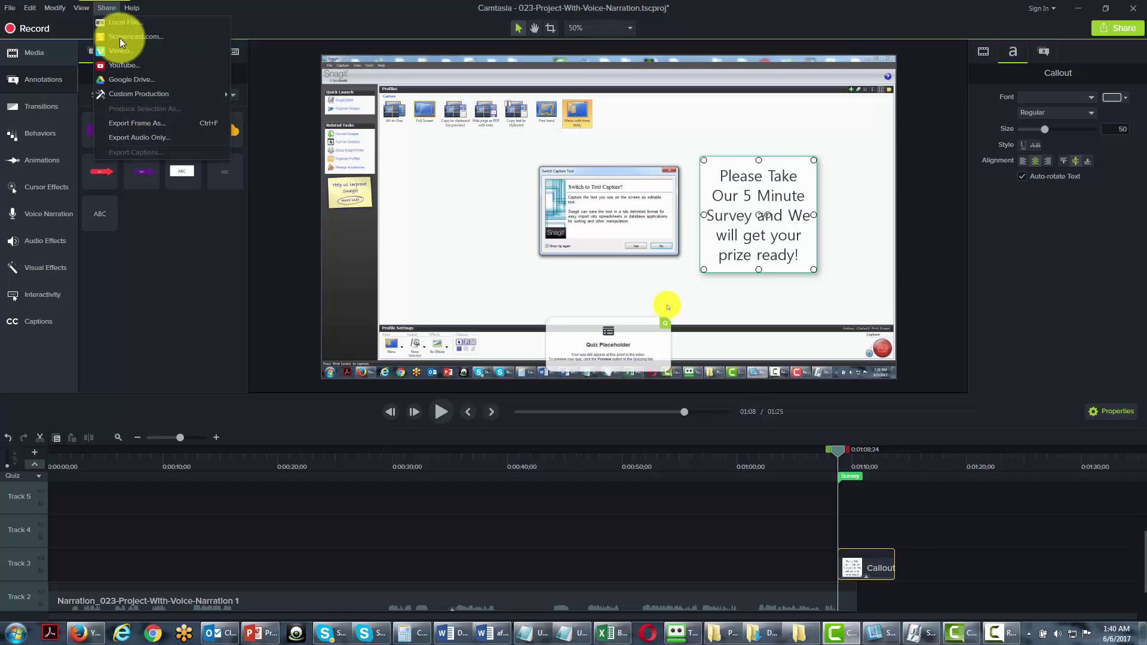
pyautogui.moveTo(142, 93)
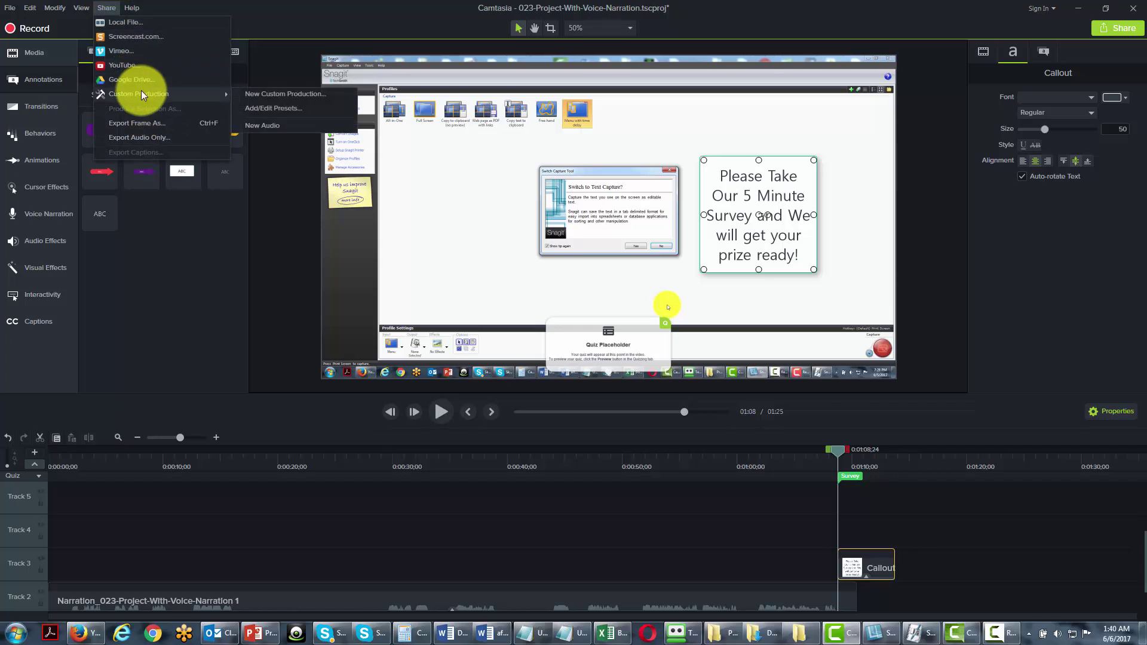
pyautogui.click(270, 95)
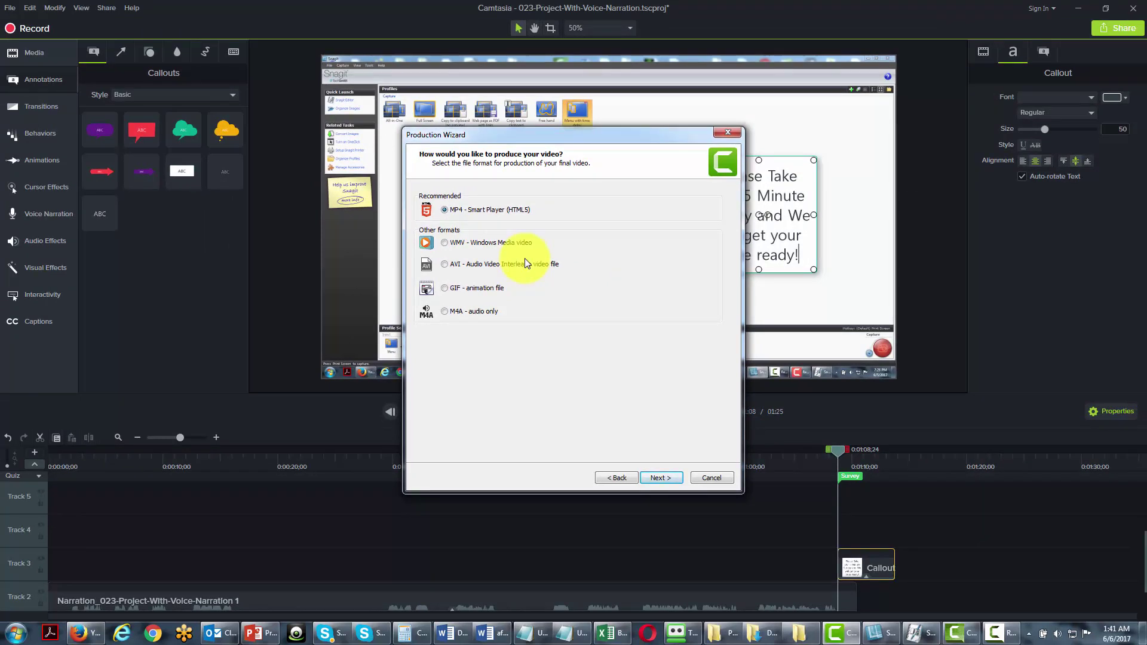
pyautogui.click(651, 478)
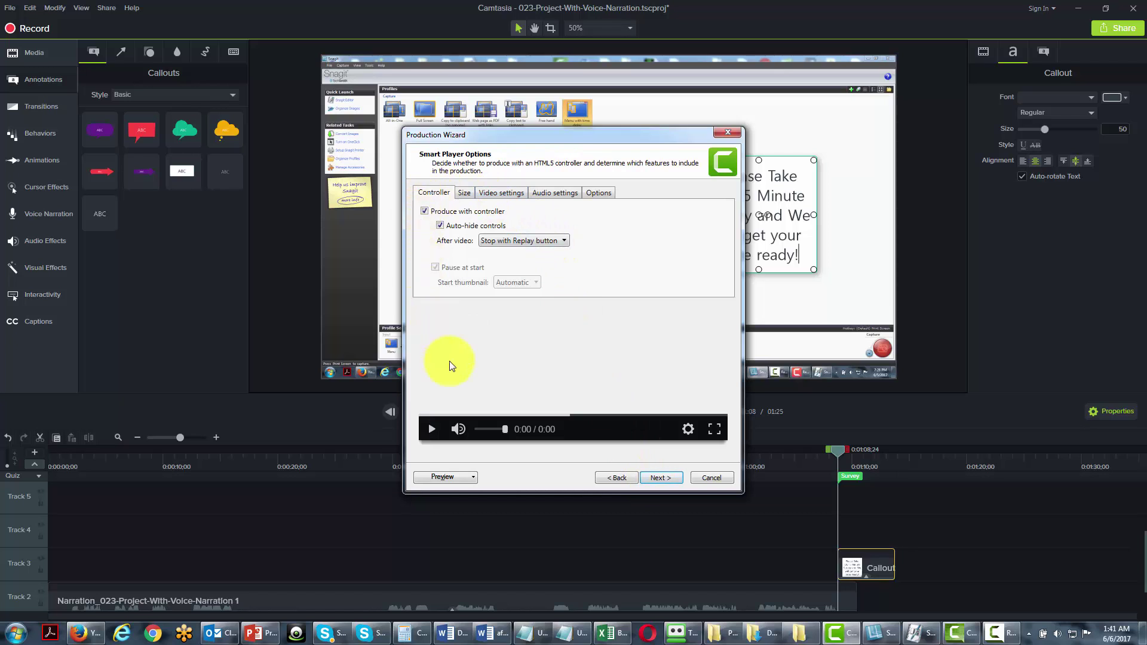
# Review the Smart Player's size, video, audio and quizzing options and accept them
pyautogui.click(465, 196)
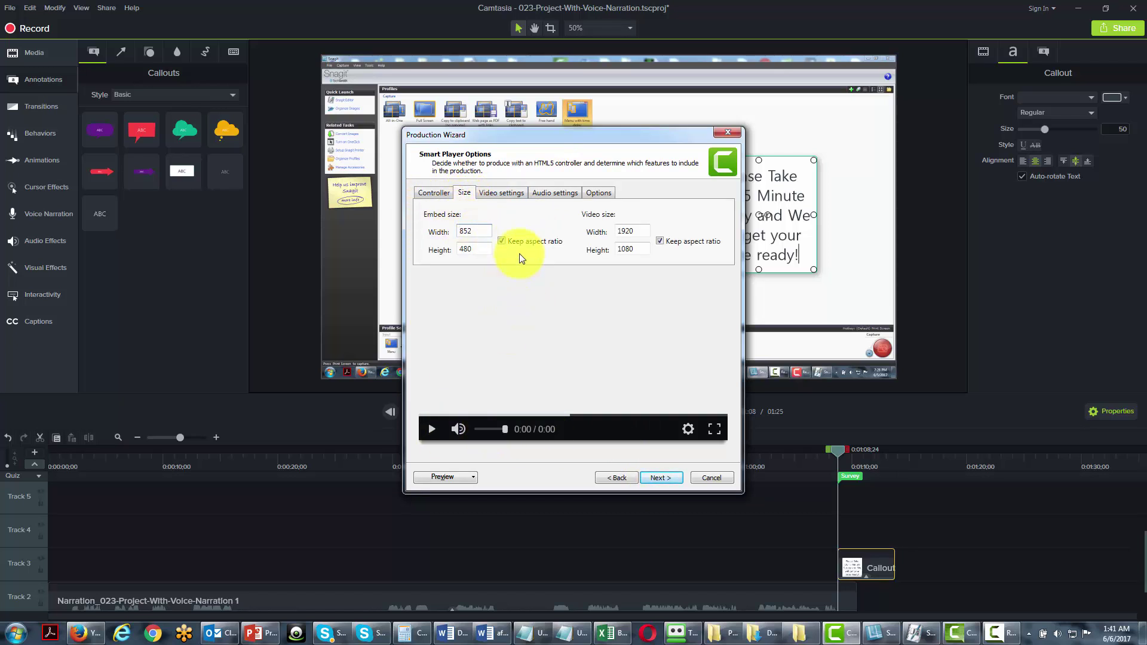
pyautogui.click(513, 192)
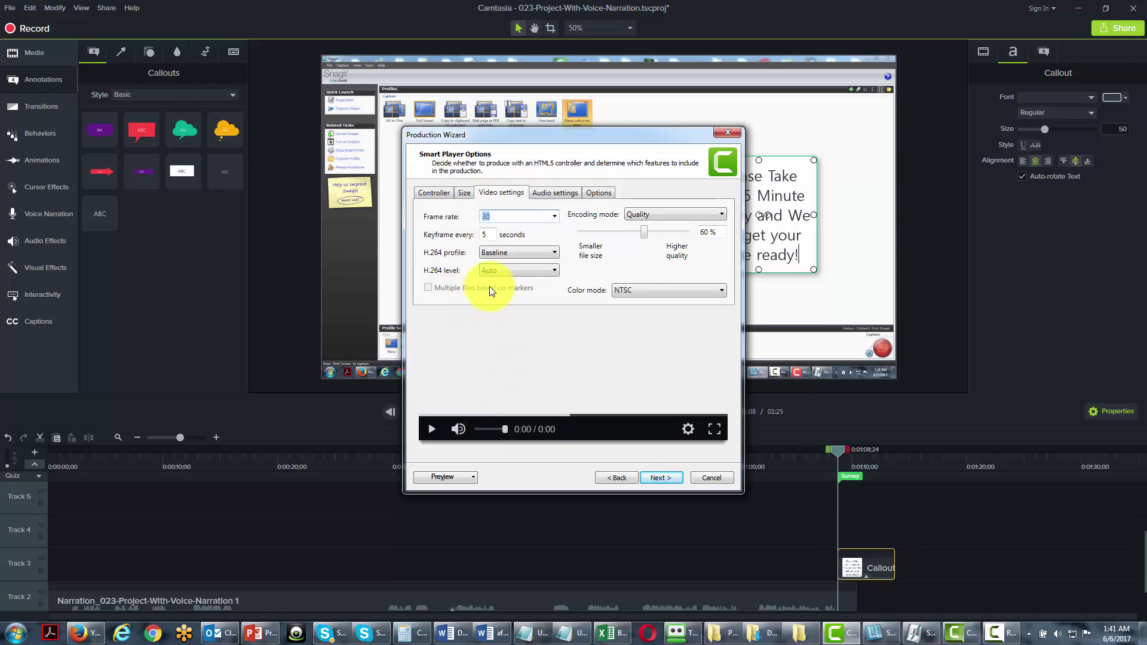
pyautogui.click(548, 190)
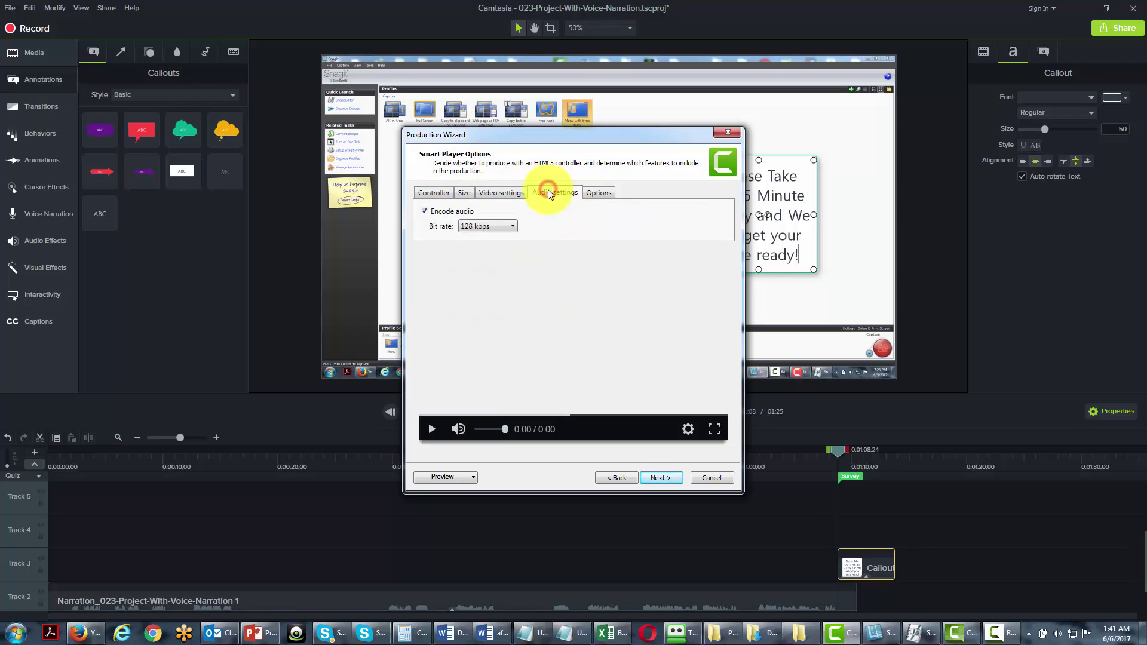
pyautogui.click(595, 194)
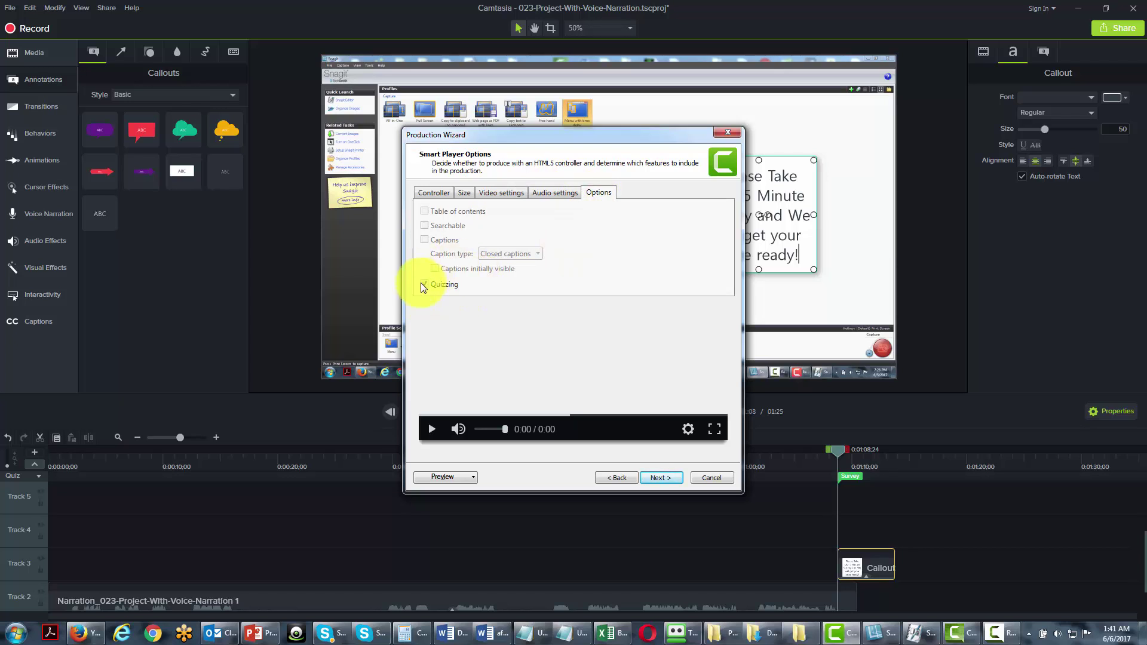
pyautogui.click(650, 478)
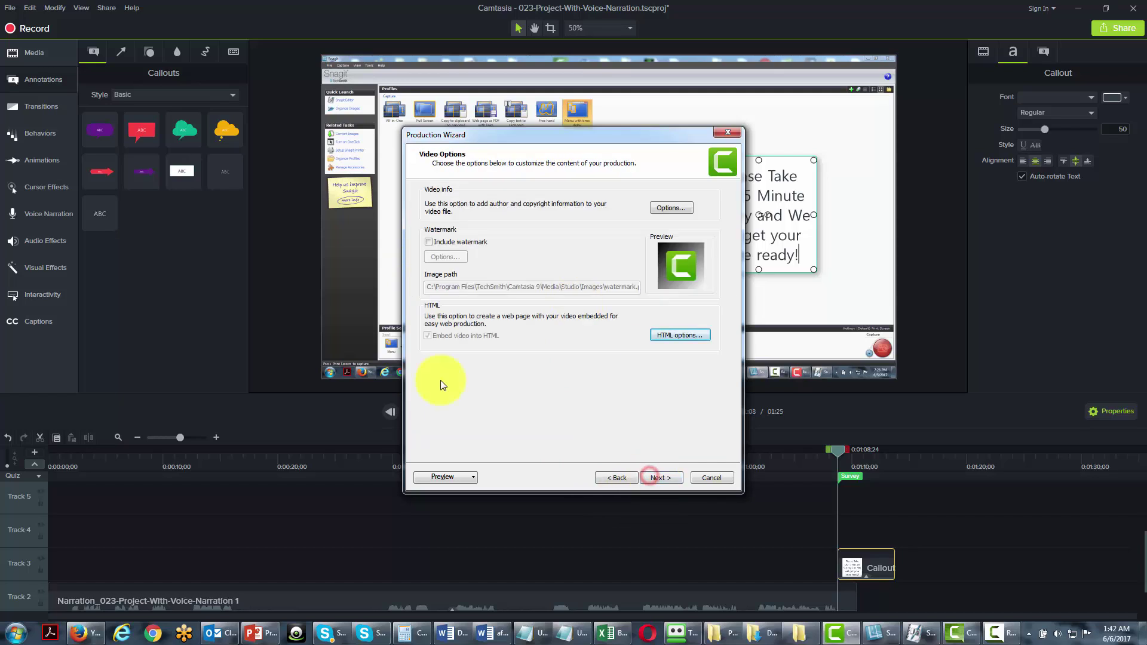
# Accept the video options, then customize the quiz appearance by clearing the 'View answers' button text and disallowing replay of the last section
pyautogui.click(659, 479)
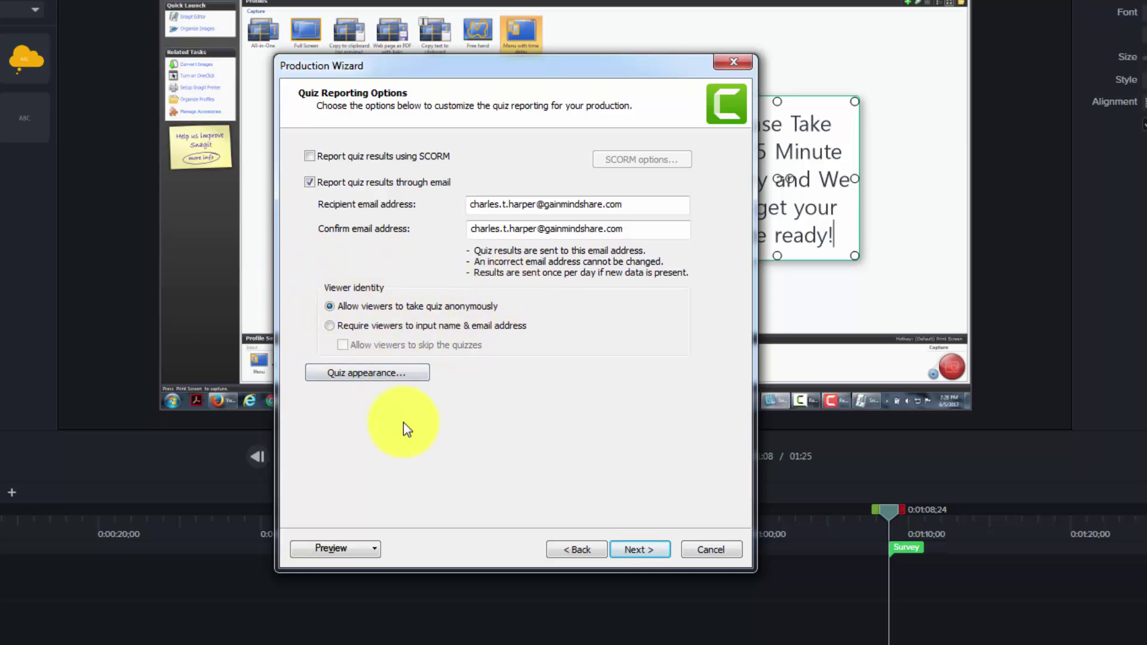
pyautogui.click(369, 373)
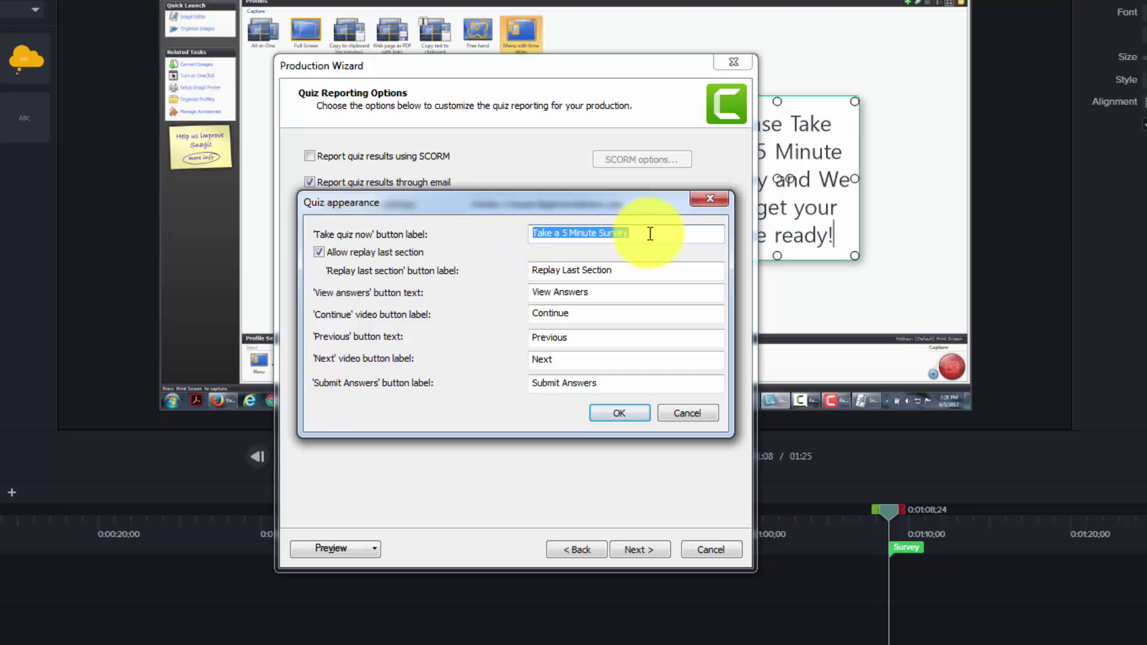
pyautogui.moveTo(616, 291); pyautogui.dragTo(519, 299)
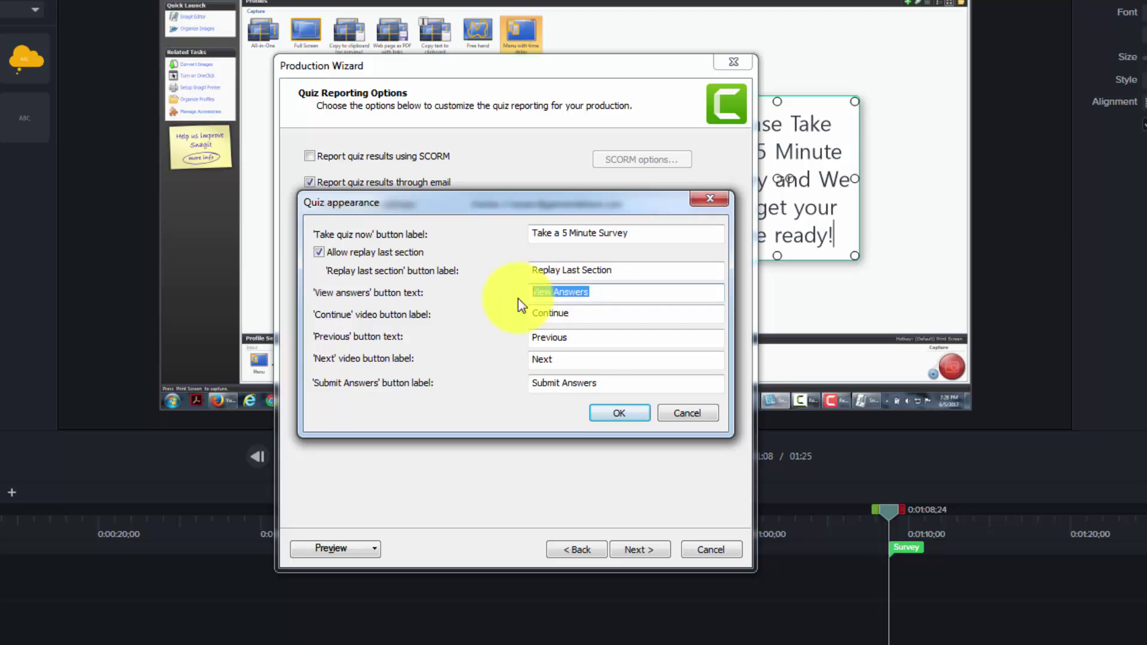
pyautogui.press('BackSpace')
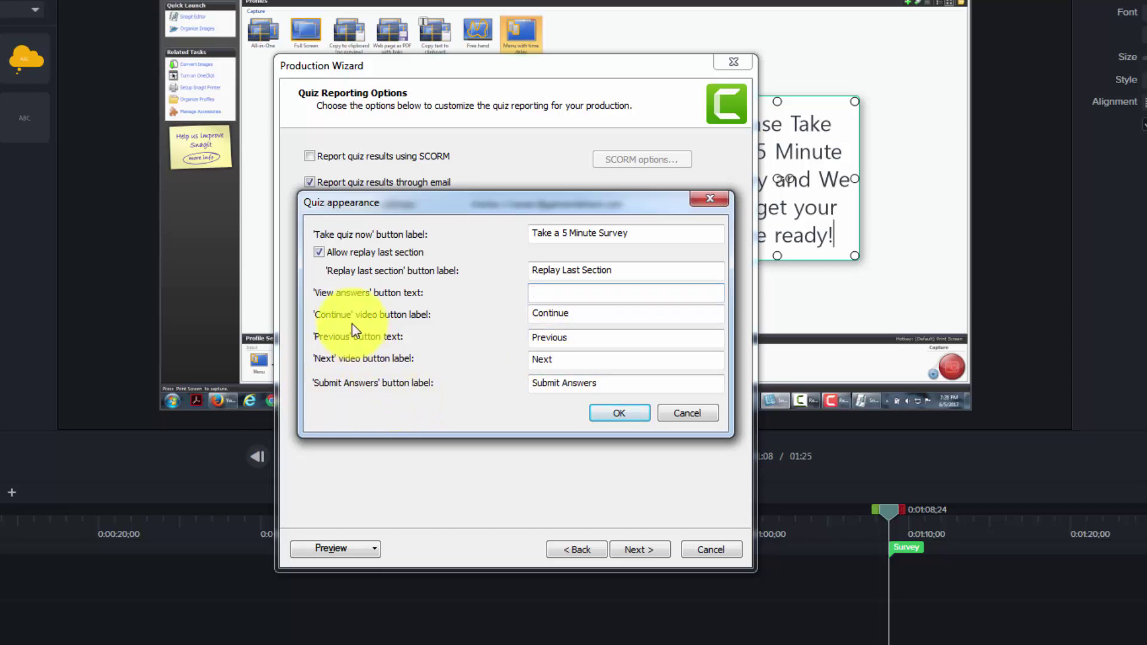
pyautogui.click(317, 251)
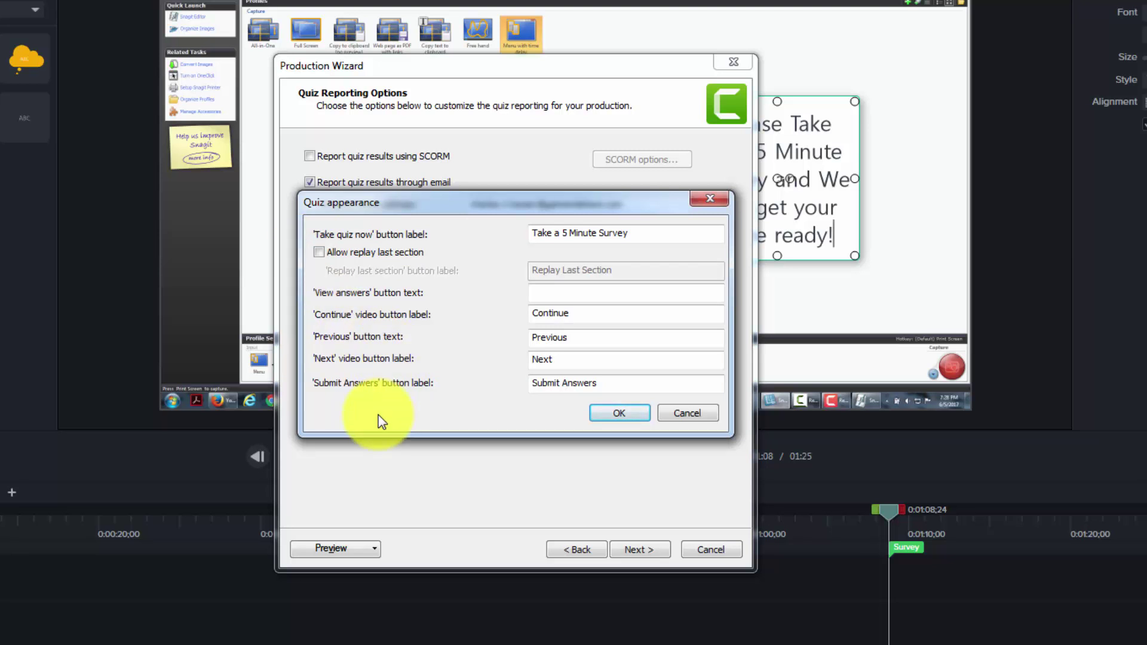
pyautogui.click(618, 414)
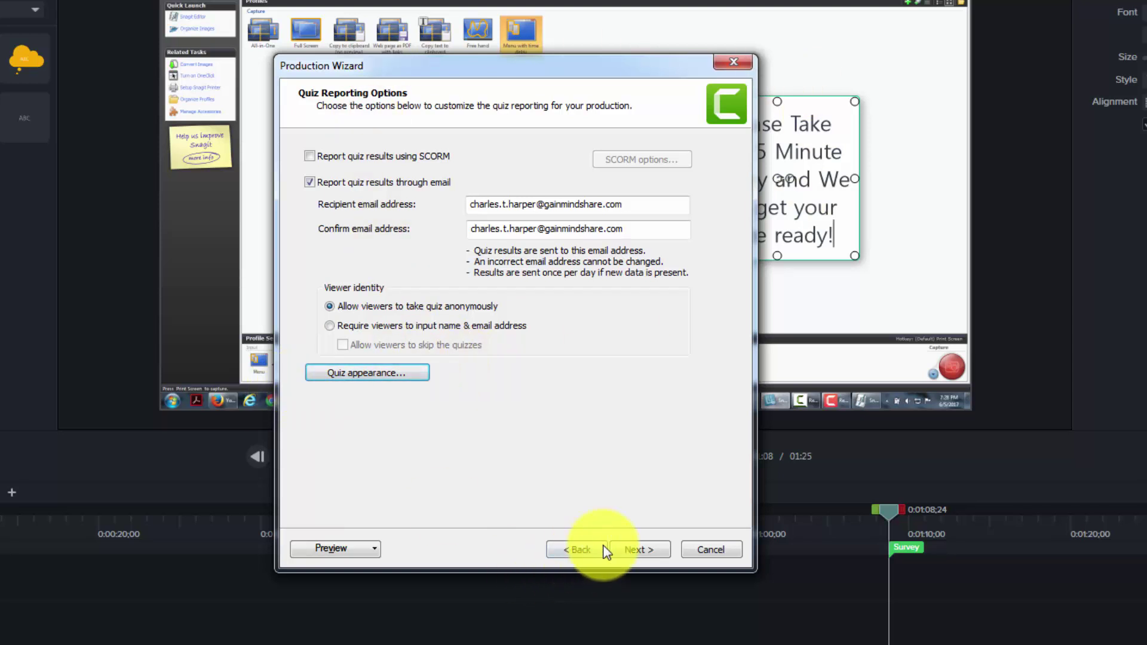
# Accept the quiz reporting options and produce the video under the production name "Quiz Example-026"
pyautogui.click(635, 550)
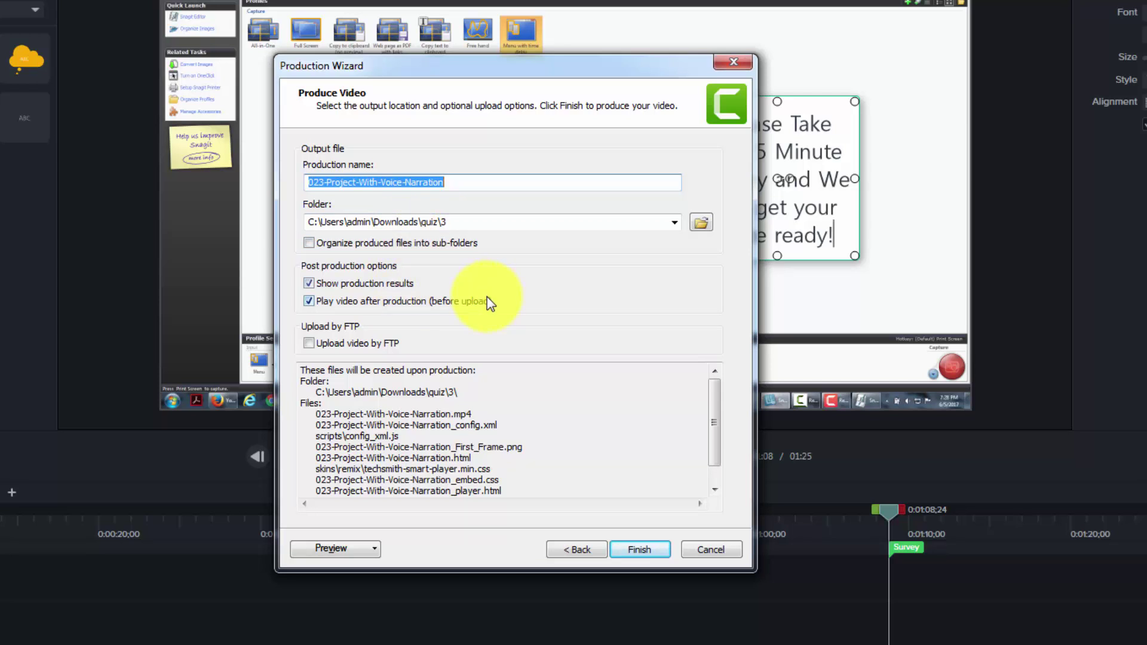
pyautogui.write('Quiz Example-026')
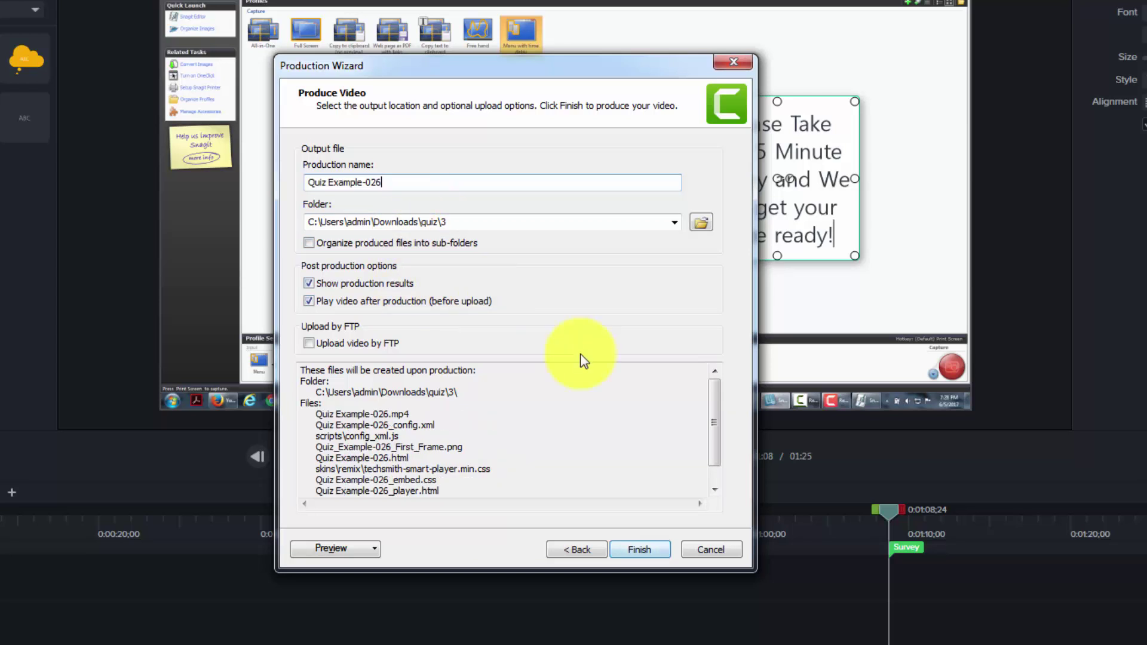
pyautogui.click(641, 549)
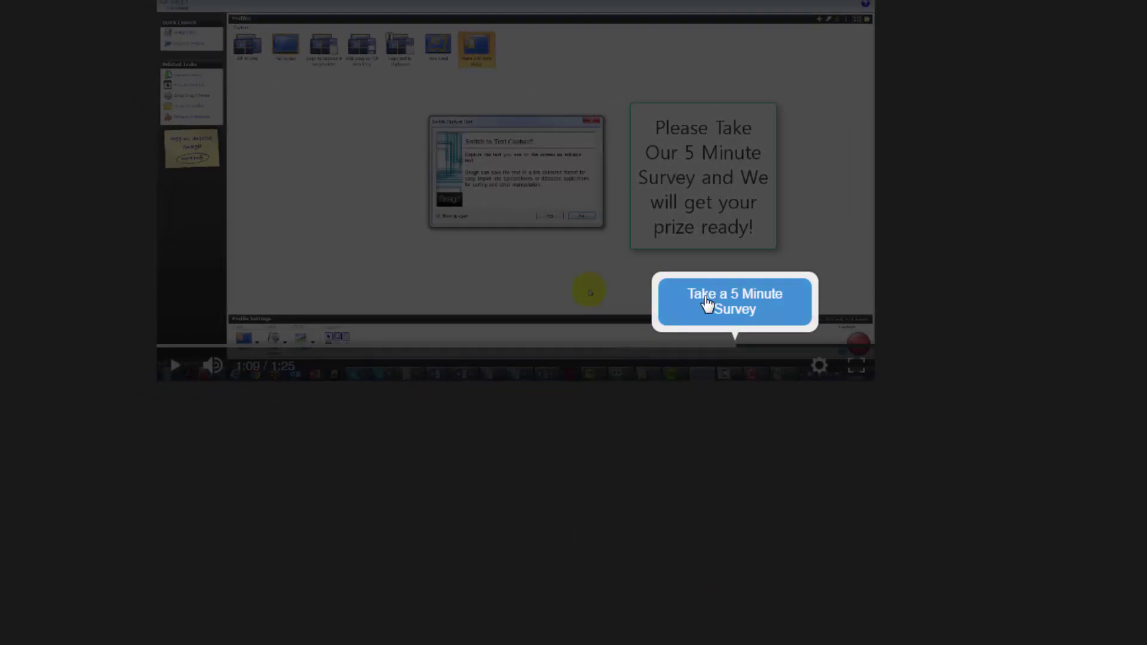
# Test the survey in the produced video by submitting the answer "Today" and continuing from its feedback
pyautogui.click(708, 305)
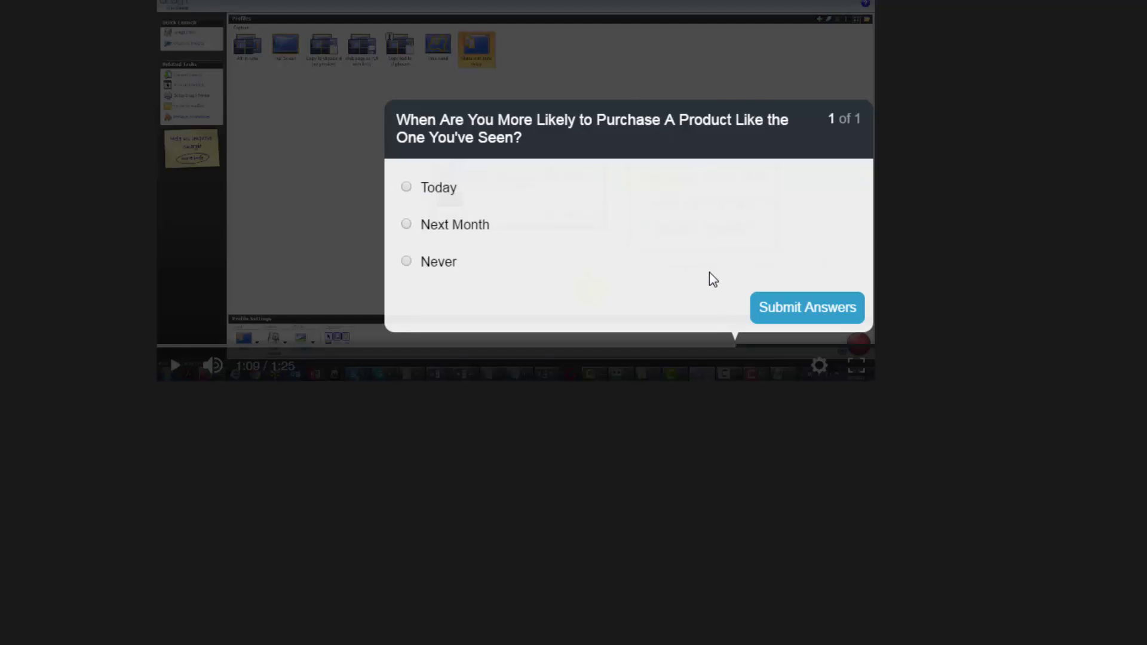
pyautogui.click(407, 190)
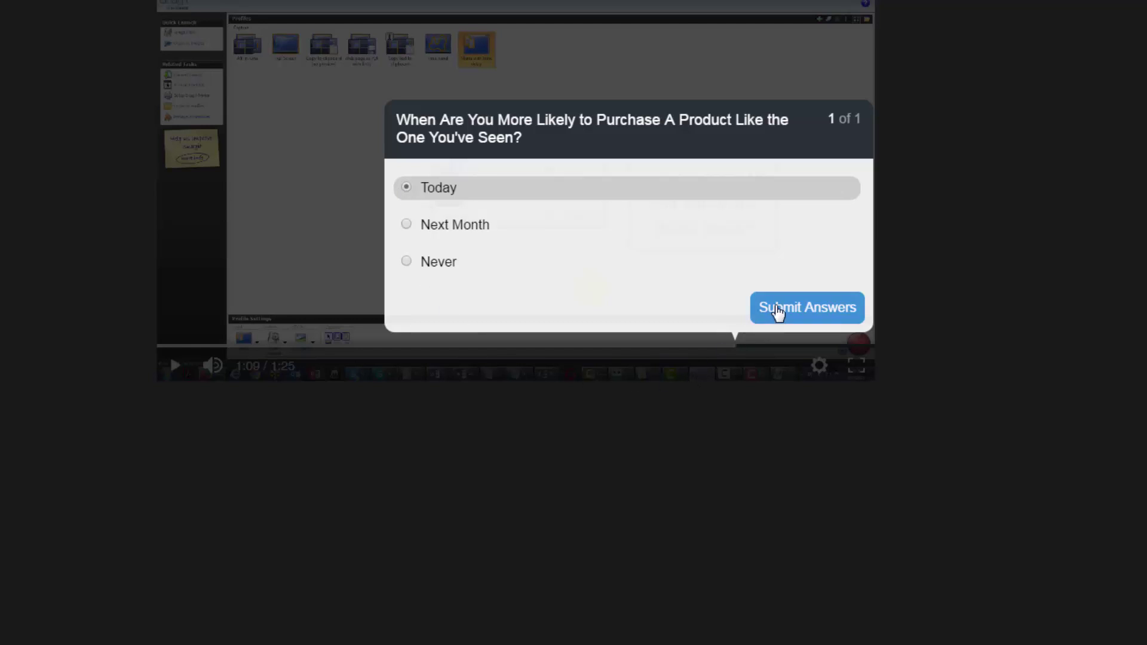
pyautogui.click(778, 309)
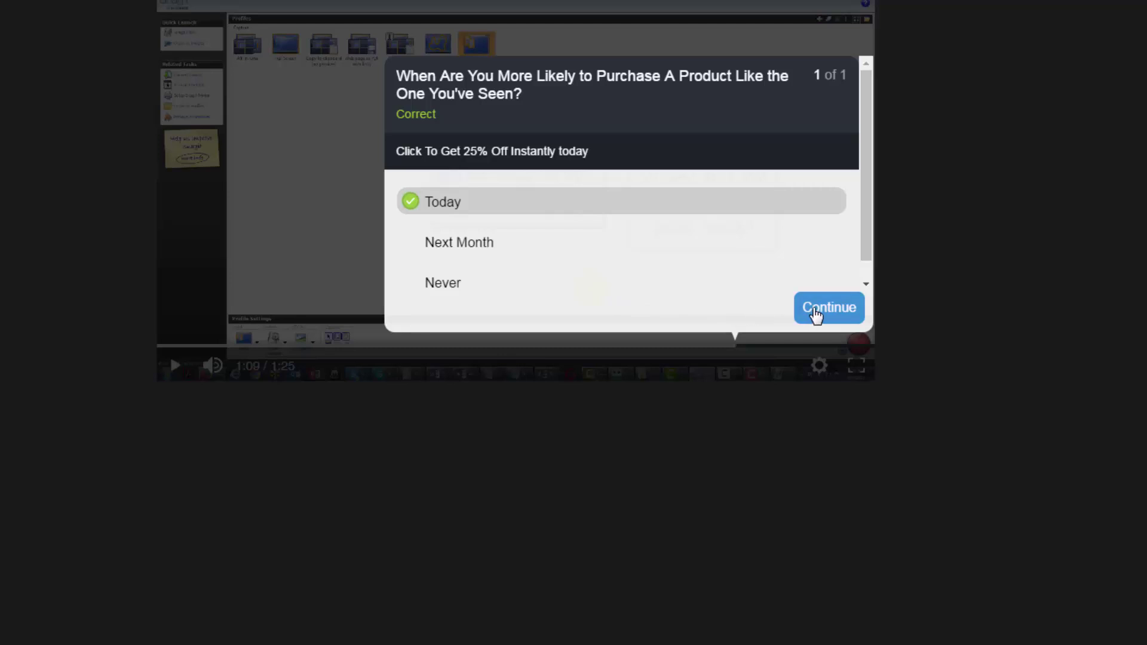
pyautogui.click(816, 313)
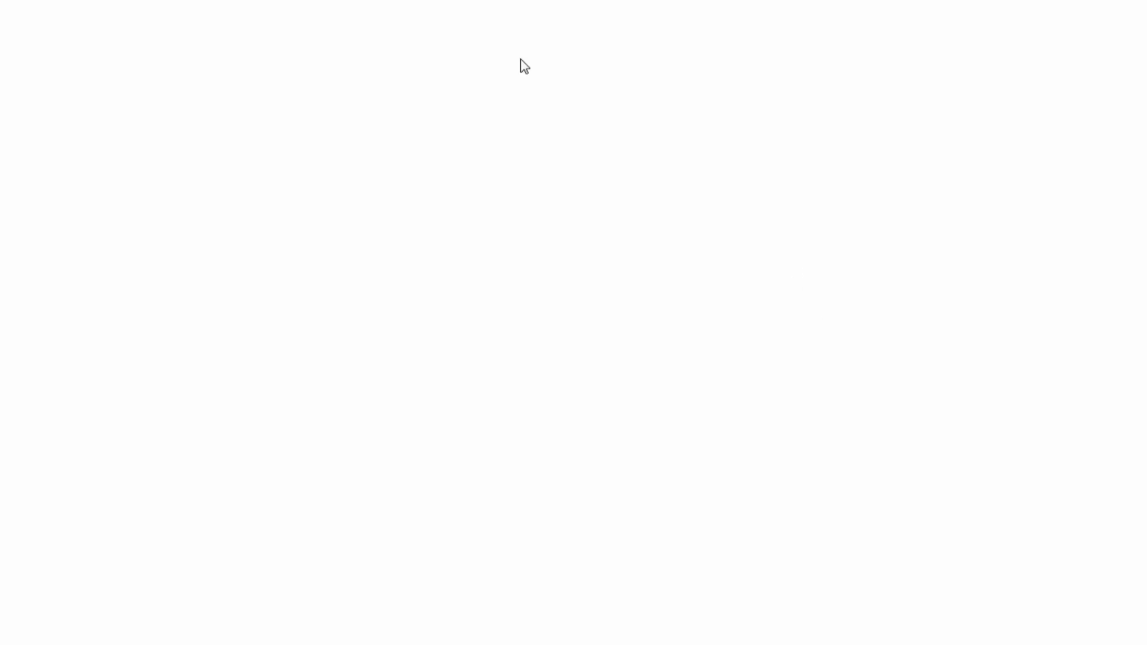